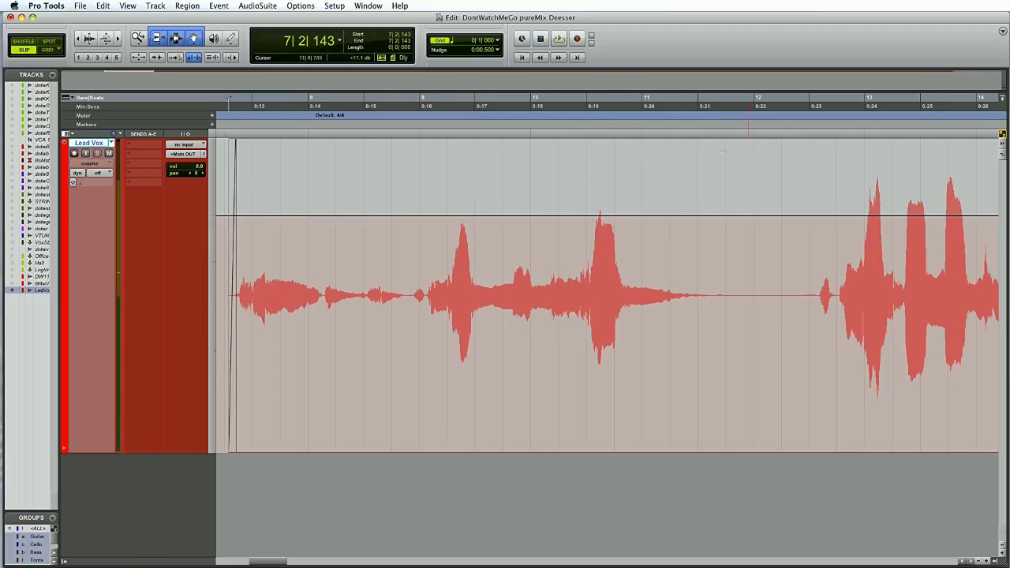
Step: Add a volume automation dip over the opening sibilant of the Lead Vox, from about 12.63 s to 12.98 s, and audition it
key("F5")
left_click(281, 266)
left_click_drag(323, 277, 476, 277)
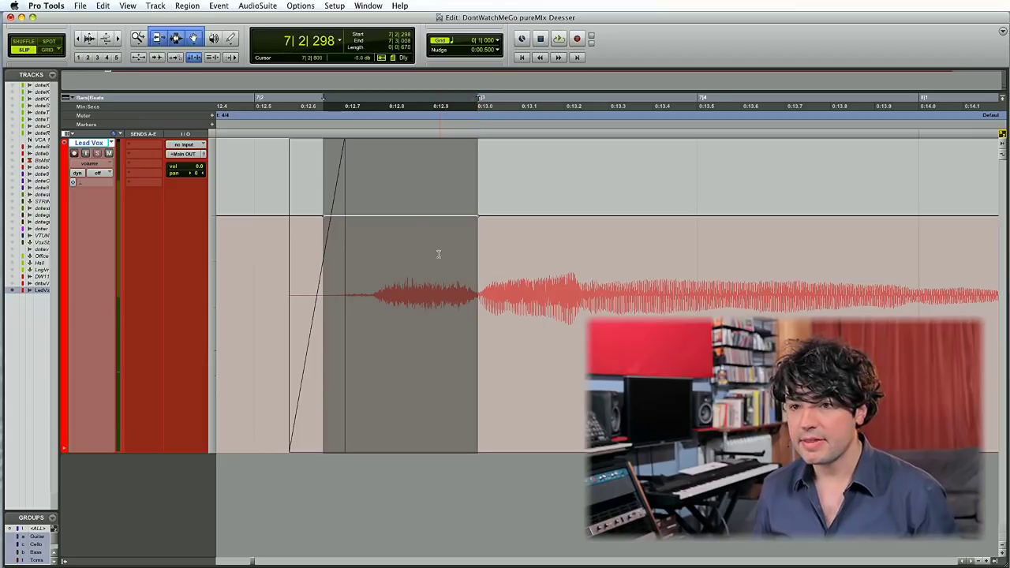
left_click(271, 261)
key("space")
key("space")
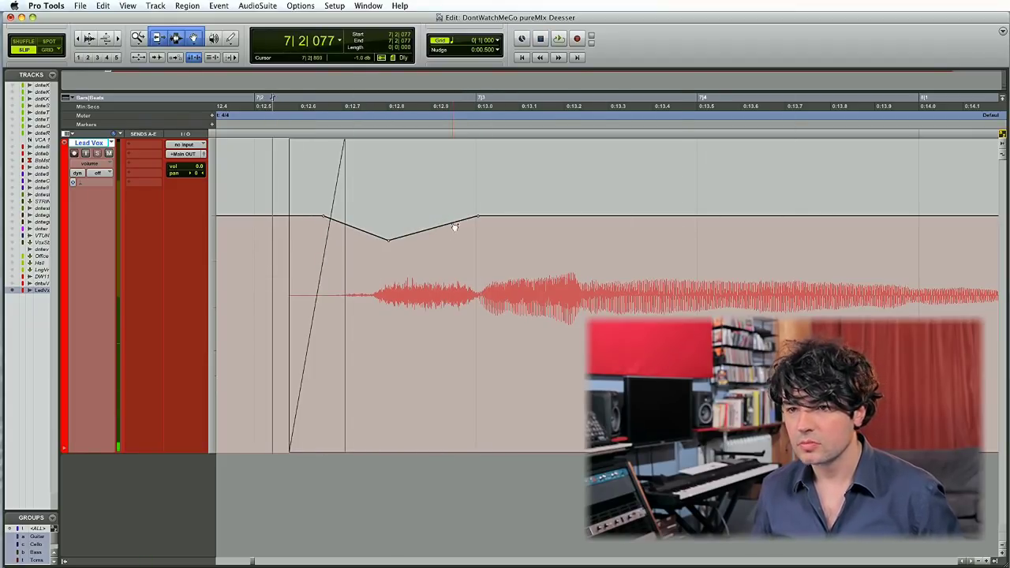
left_click_drag(464, 249, 463, 246)
left_click(296, 251)
key("space")
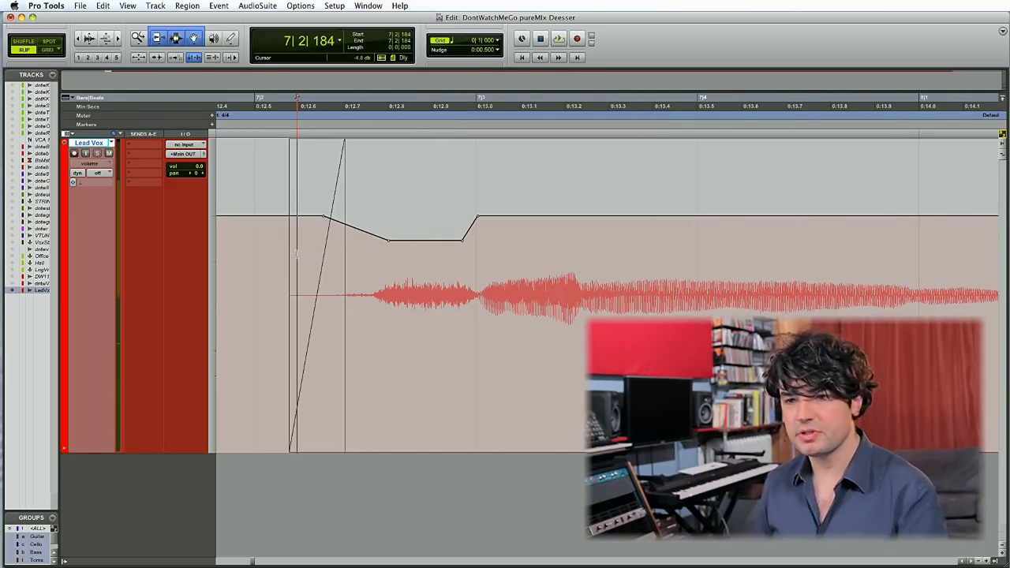
Step: Undo the volume automation dip on the opening sibilant
key("super+z")
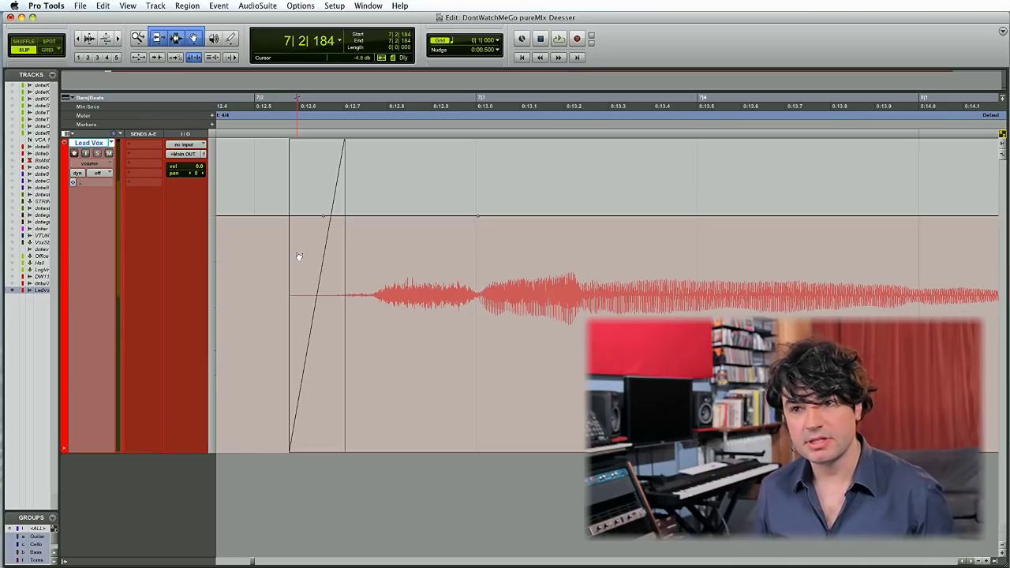
key("super+z")
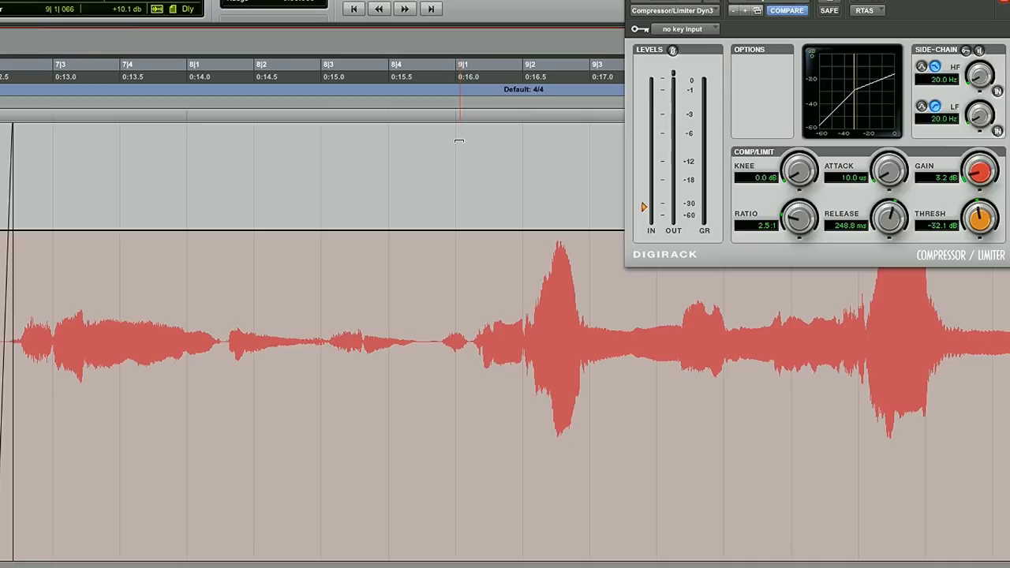
Step: Play the compressed Lead Vox and highlight the phrase from about 13.0 s to 14.1 s and the loud burst near 16.7 s
key("space")
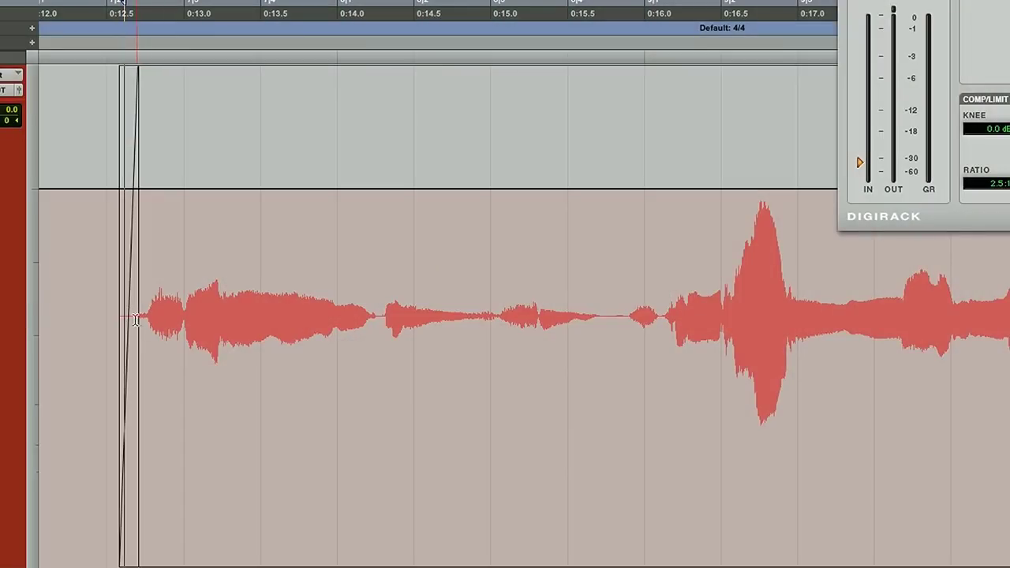
left_click_drag(125, 320, 376, 360)
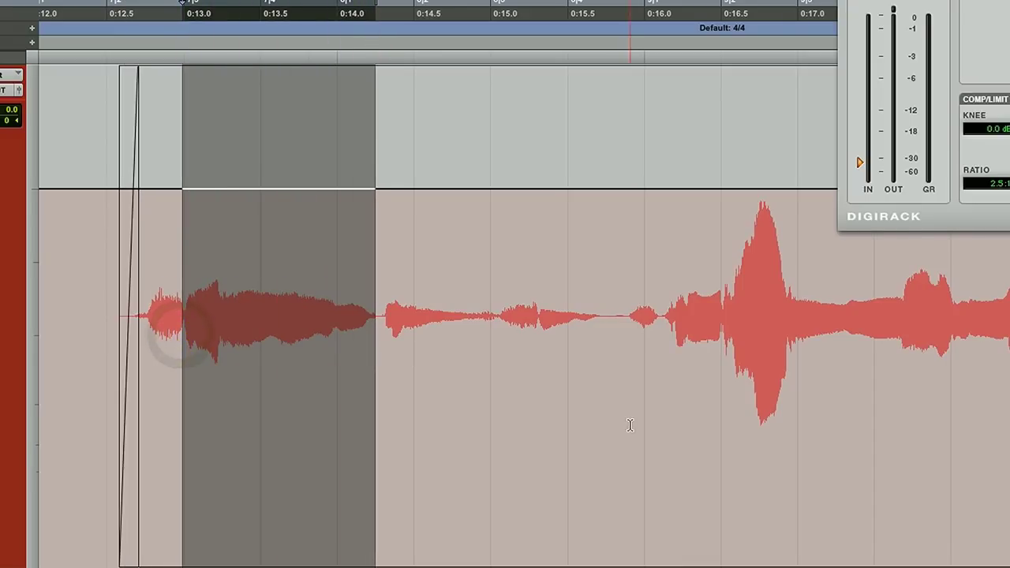
left_click(729, 351)
left_click_drag(733, 356, 793, 361)
left_click(777, 365)
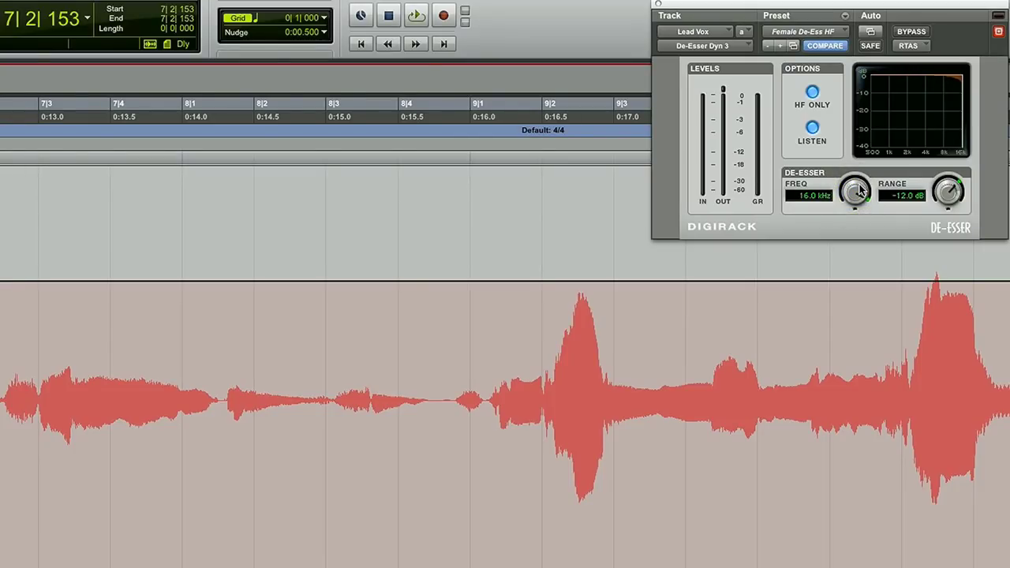
Step: Lower the De-Esser frequency to 5.0 kHz in stages, auditioning the Lead Vox in listen mode at each setting
key("space")
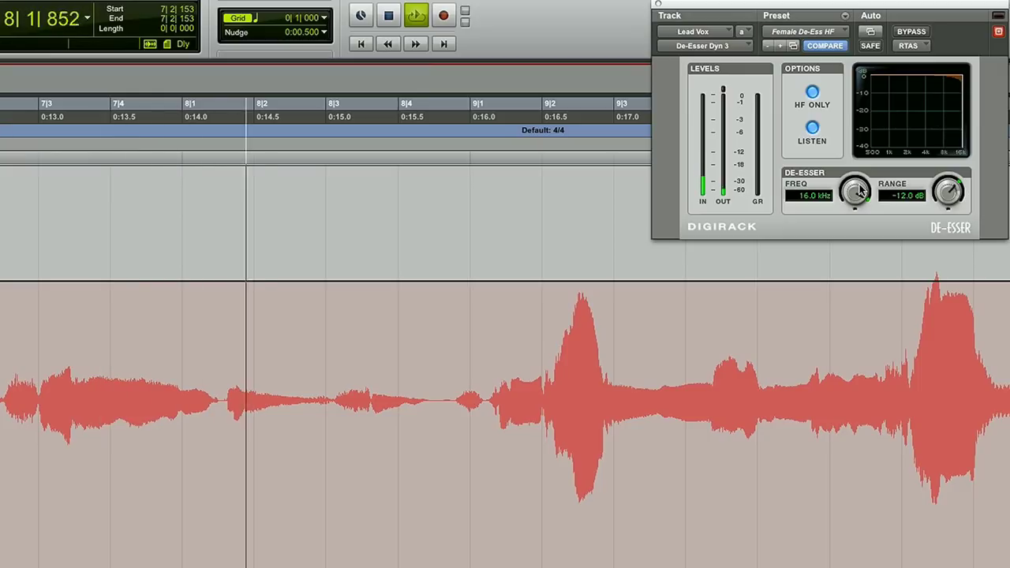
key("space")
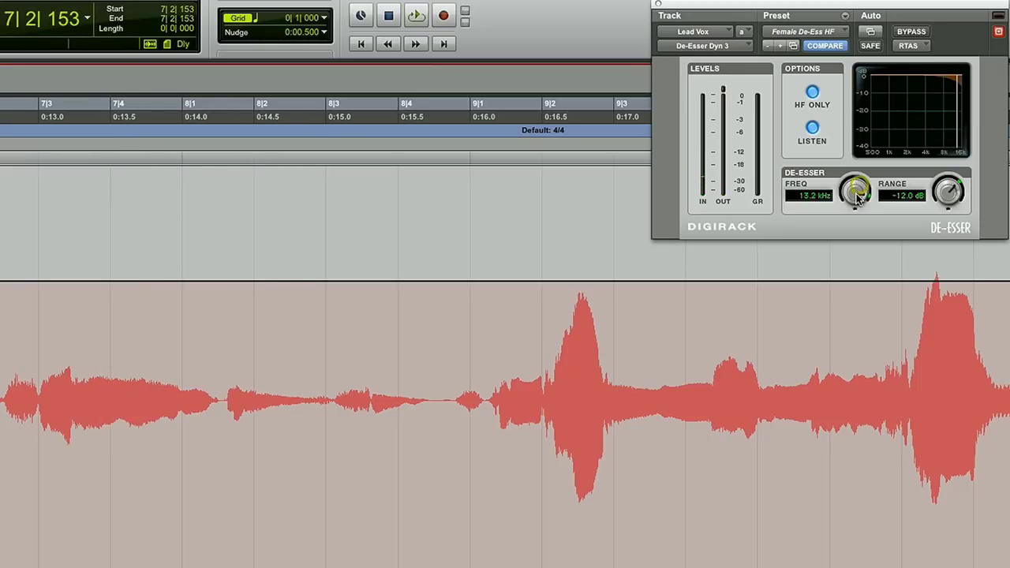
left_click_drag(854, 205, 852, 205)
key("space")
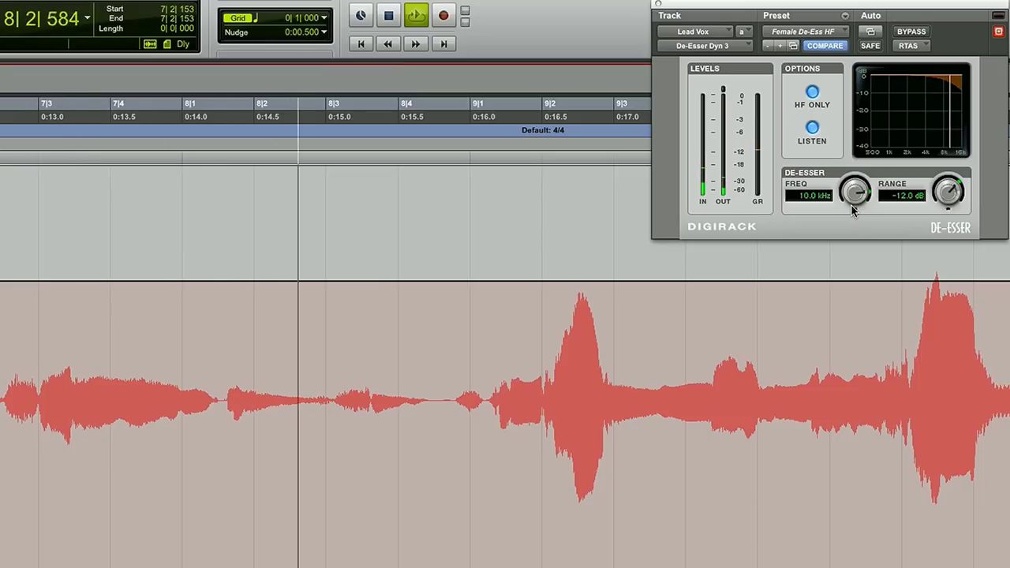
key("space")
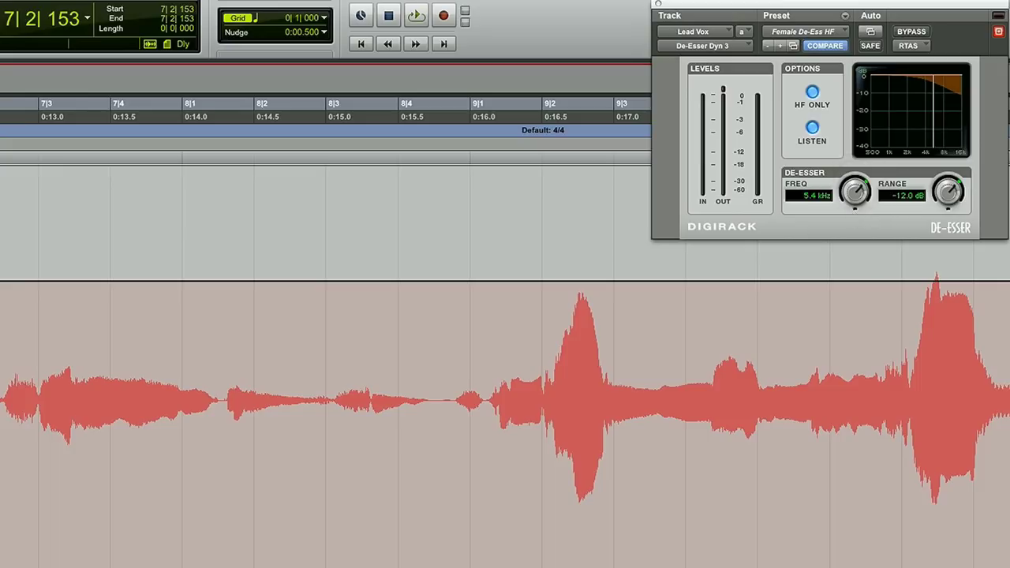
key("space")
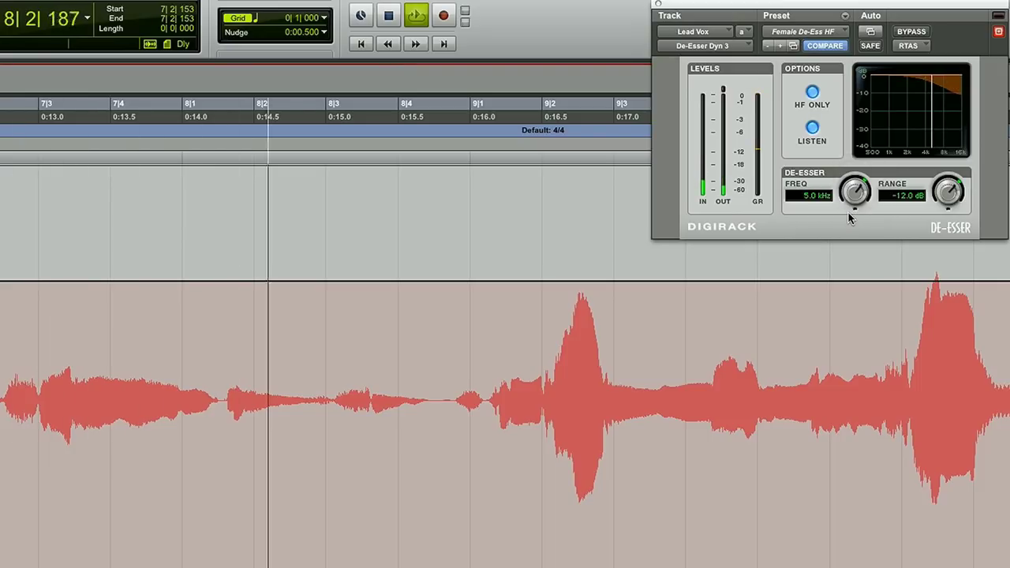
key("space")
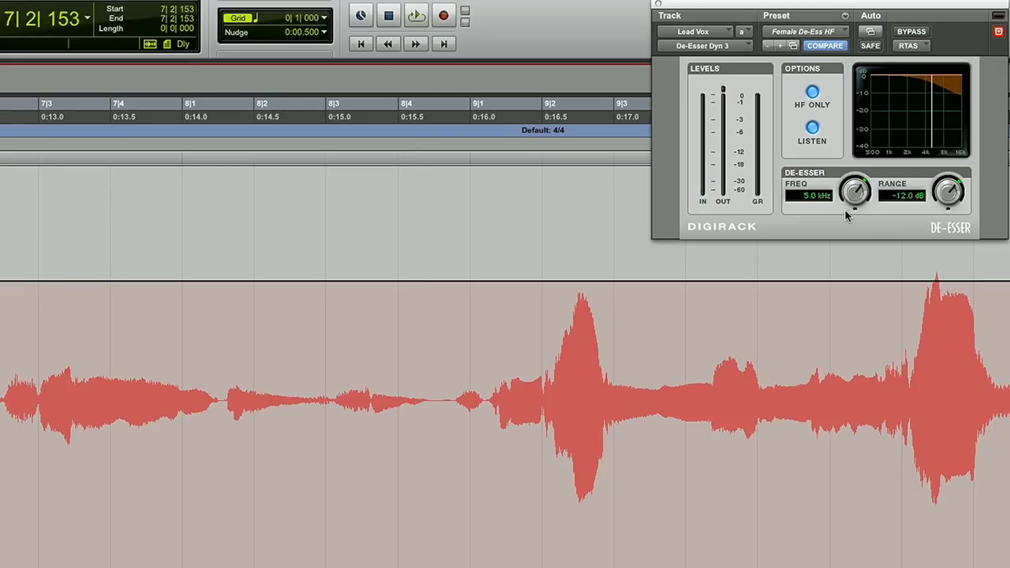
Step: Turn off the De-Esser's listen mode and play the processed Lead Vox
left_click(812, 130)
key("space")
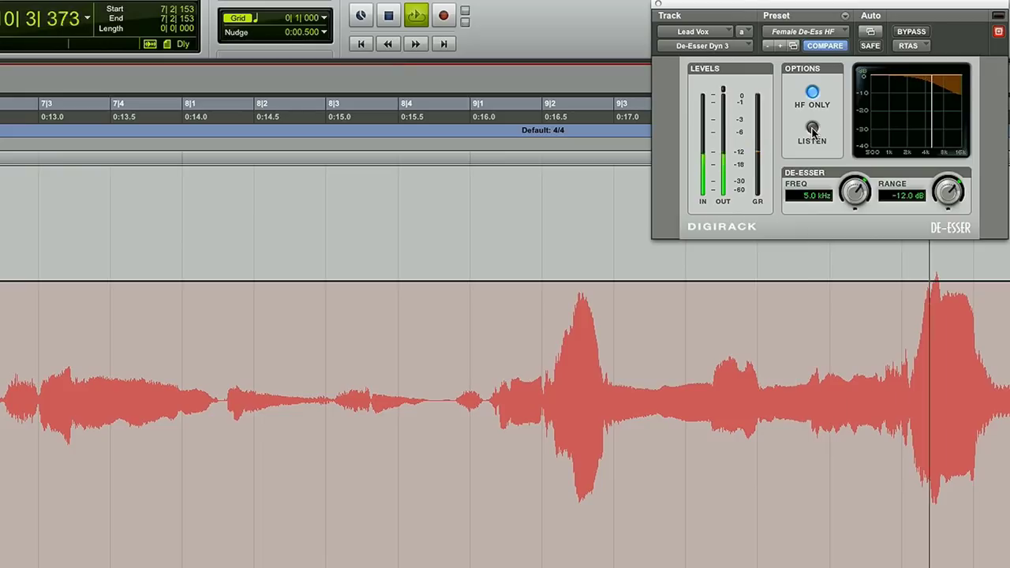
key("space")
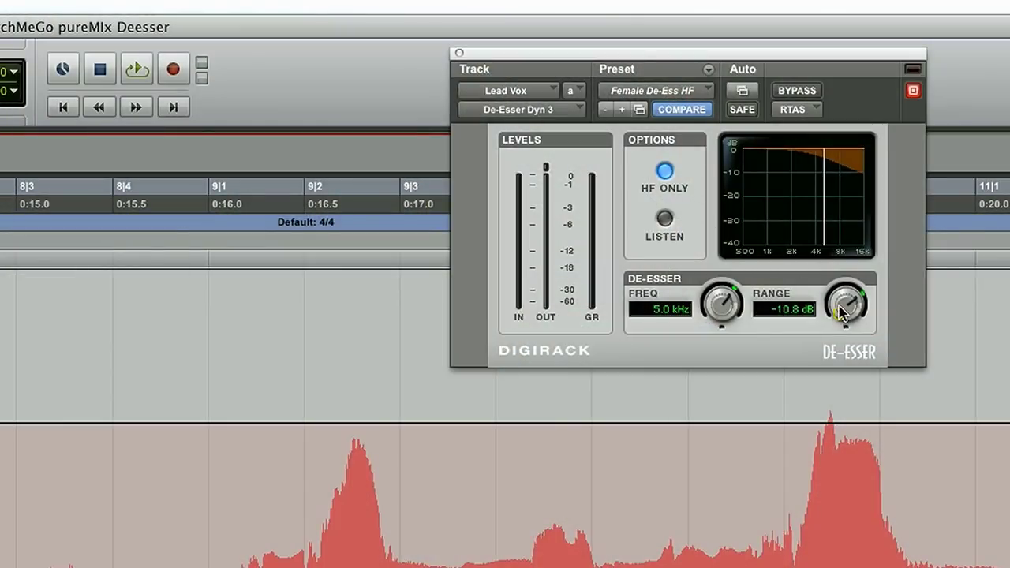
Step: Set the De-Esser range to -8.0 dB and audition the opening of the Lead Vox
left_click_drag(841, 312, 841, 303)
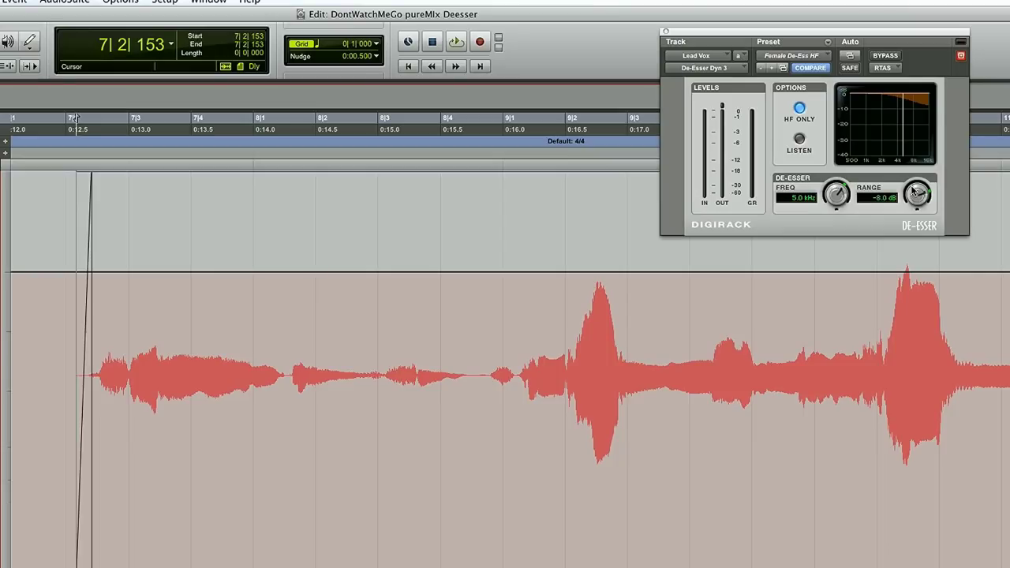
key("space")
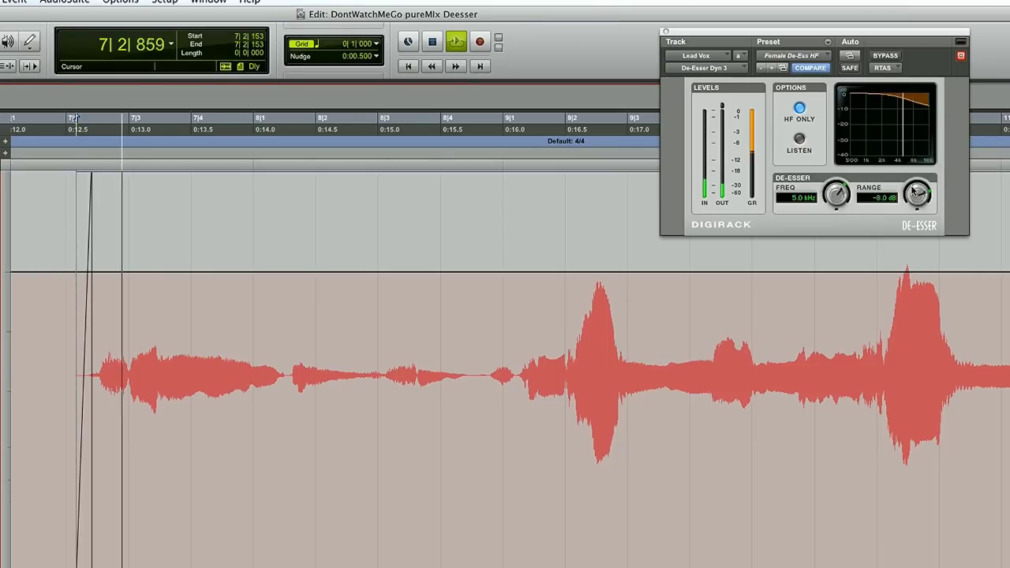
key("space")
Step: Compare the vocal's opening phrase with the De-Esser bypassed and with it active again
left_click(884, 56)
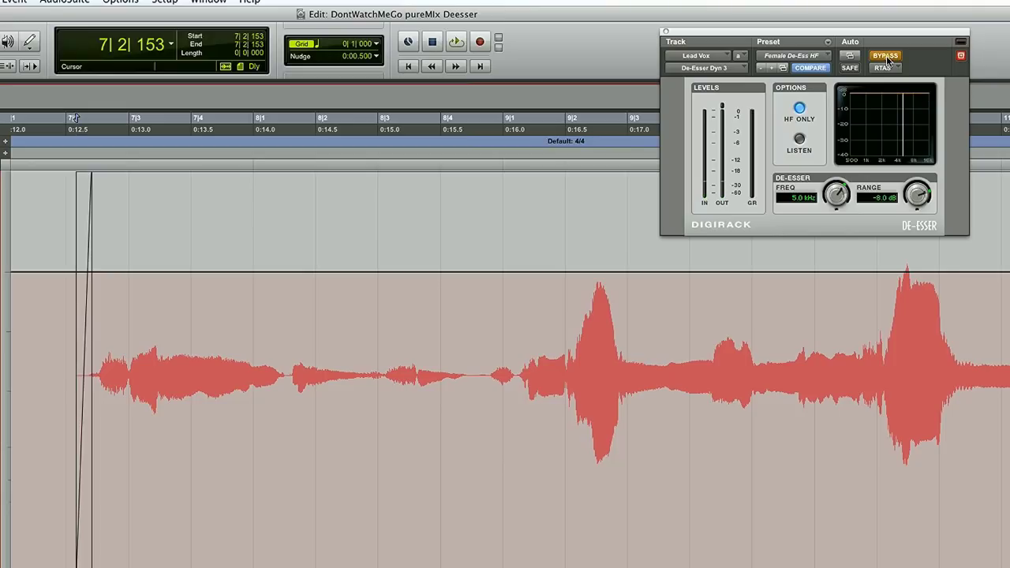
key("space")
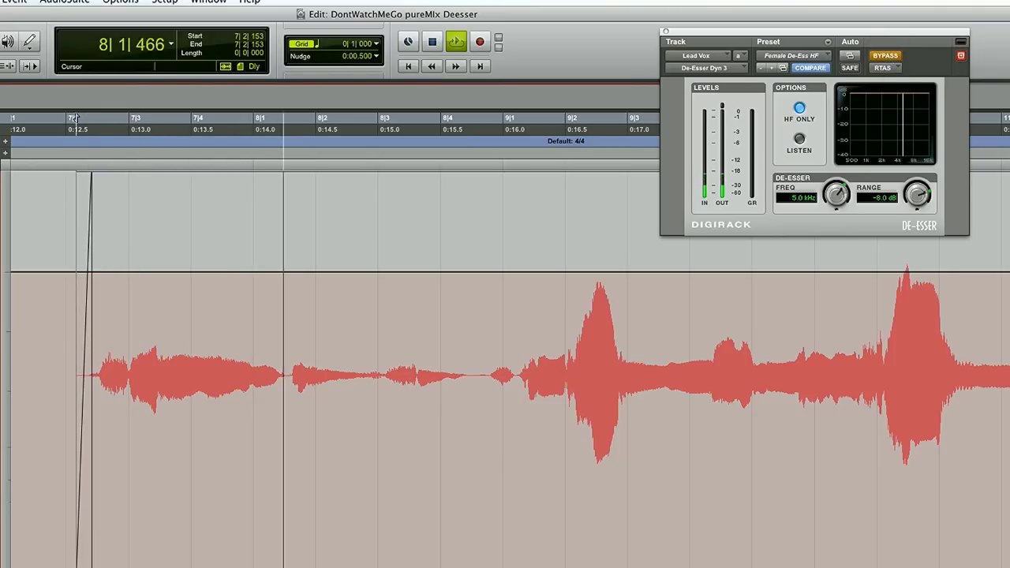
key("space")
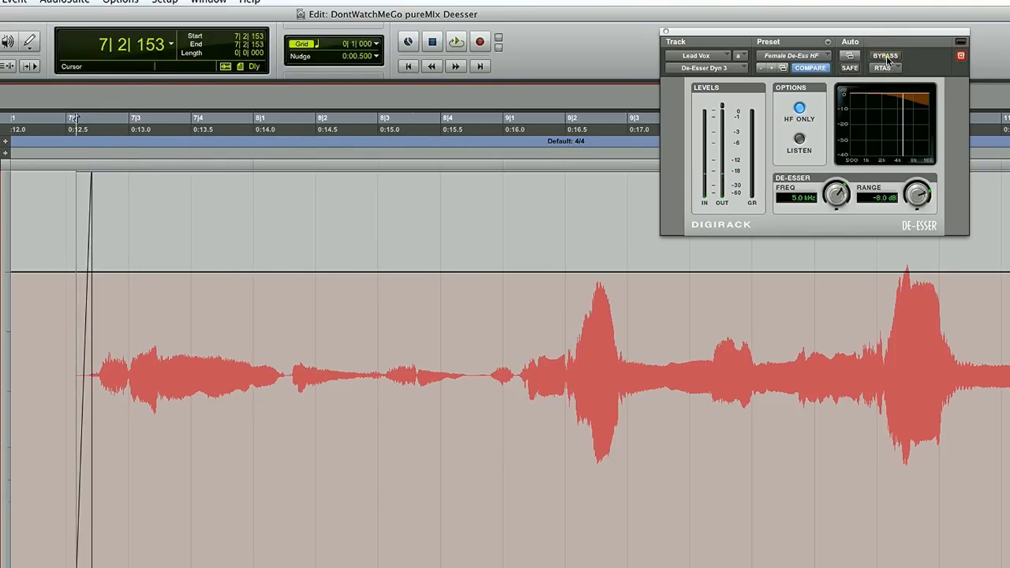
left_click(884, 56)
key("space")
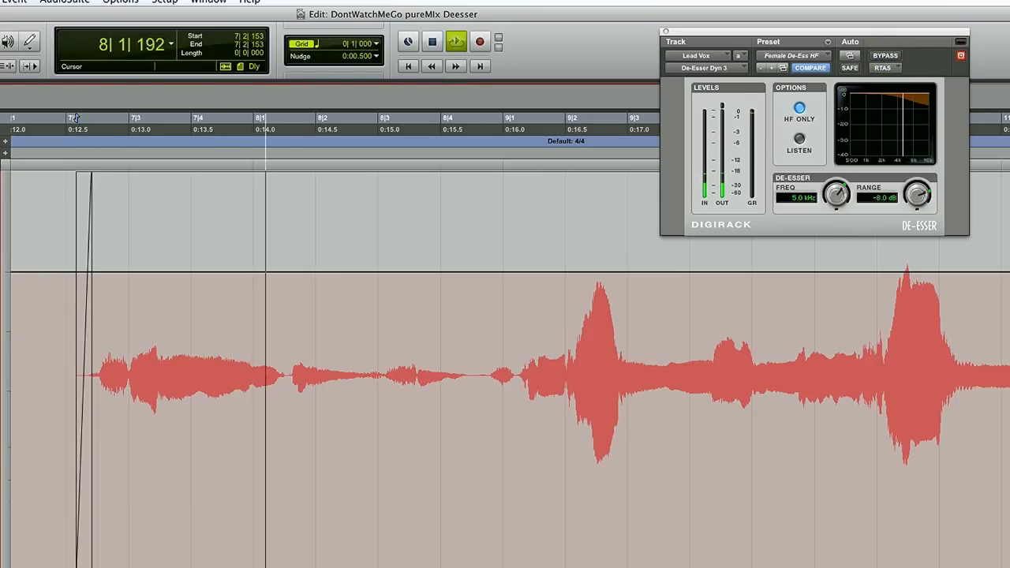
key("space")
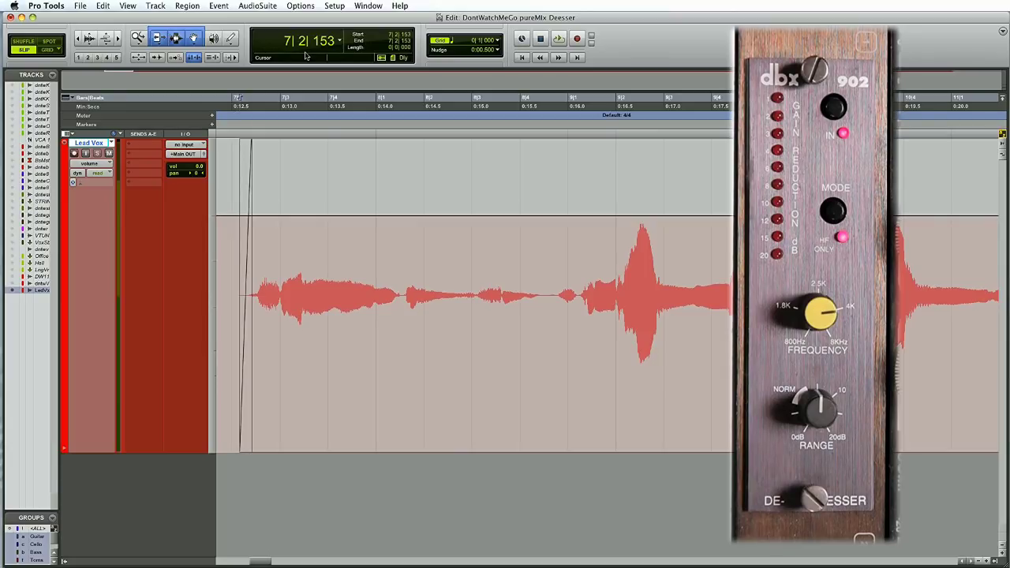
Step: Play the Lead Vox through the DBX 902 insert, then bypass that insert in the Mix window
key("space")
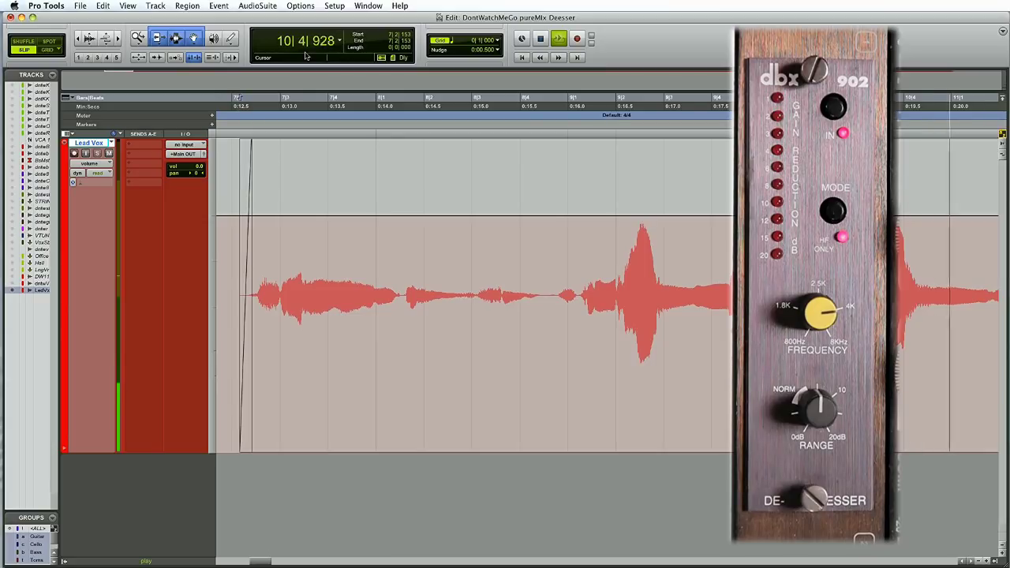
key("space")
key("super+equal")
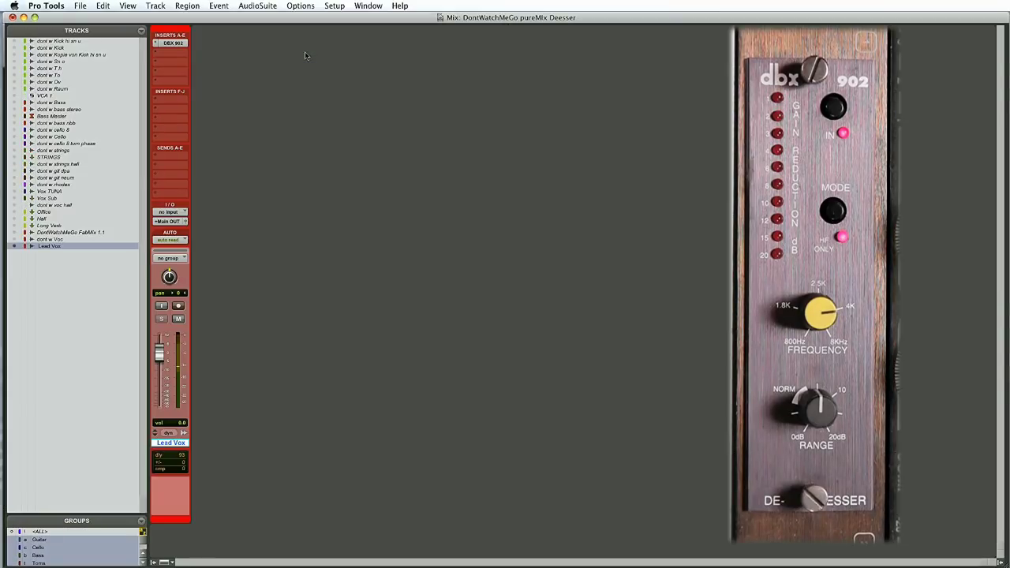
left_click(179, 43, "super")
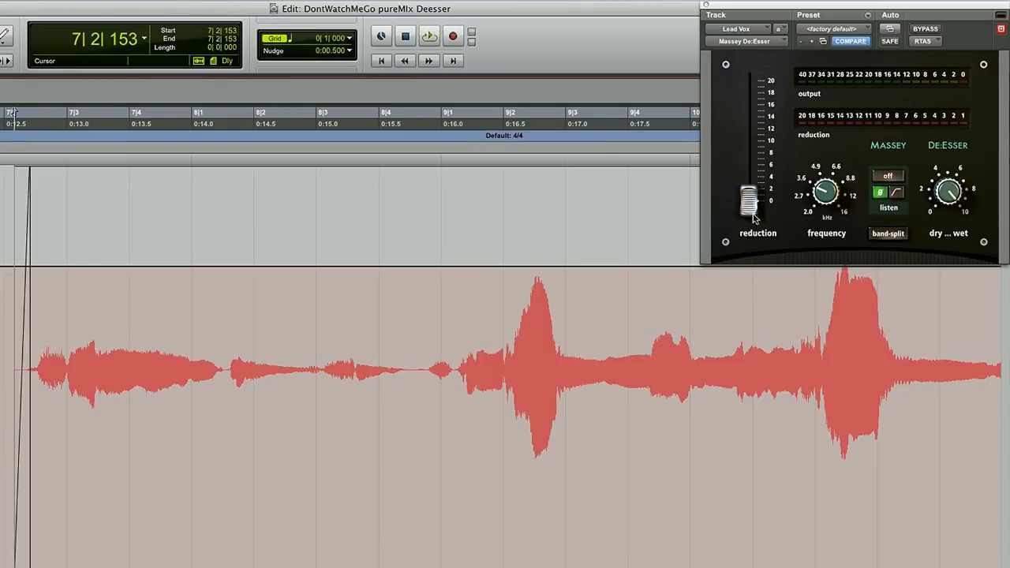
Step: Set the Massey De:Esser reduction to about 6.5 while repeatedly auditioning the opening of the Lead Vox
key("space")
left_click_drag(752, 209, 750, 160)
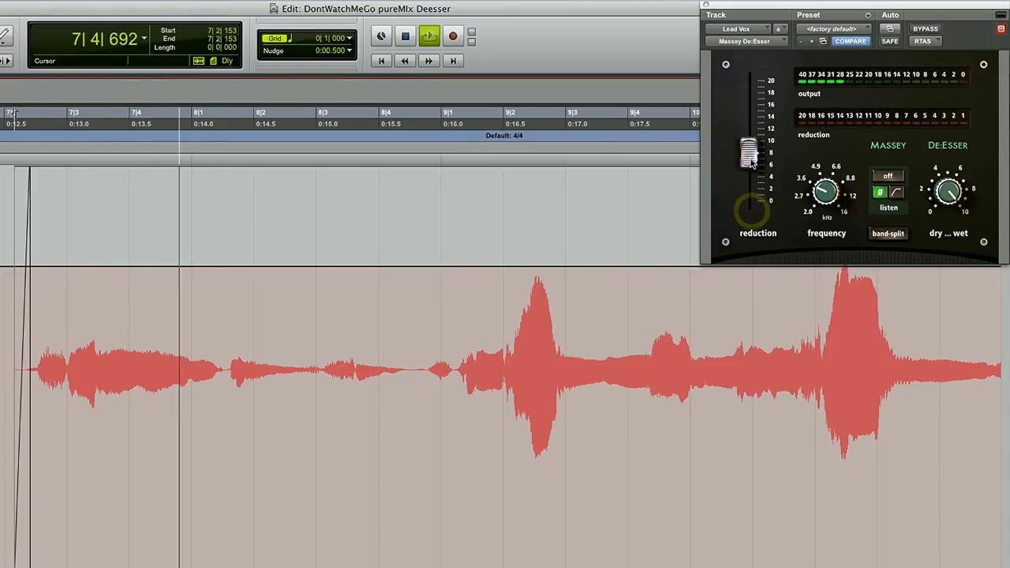
key("space")
mouse_move(750, 160)
left_mouse_down()
mouse_move(748, 149)
mouse_move(748, 166)
left_mouse_up()
key("space")
key("space")
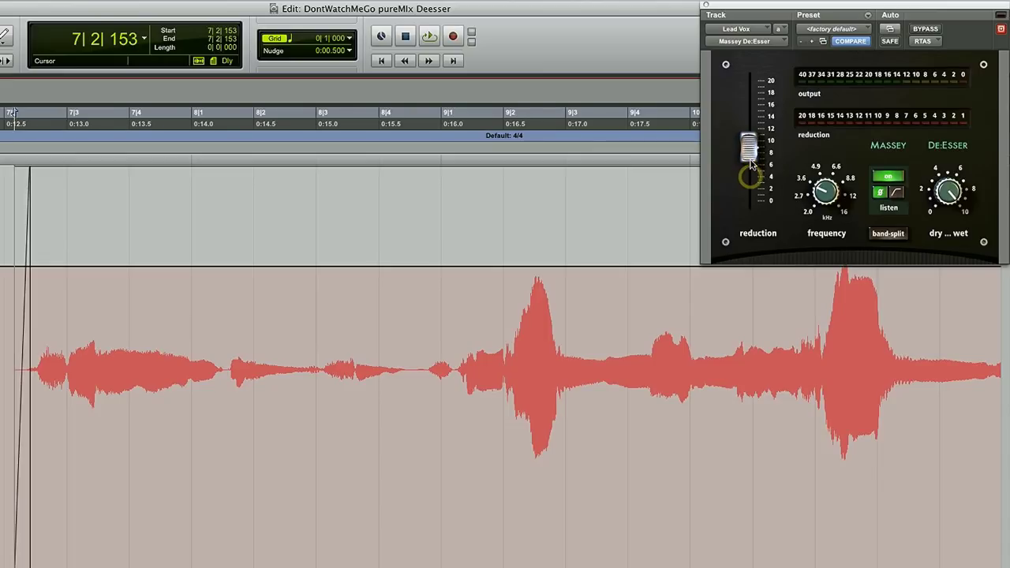
key("space")
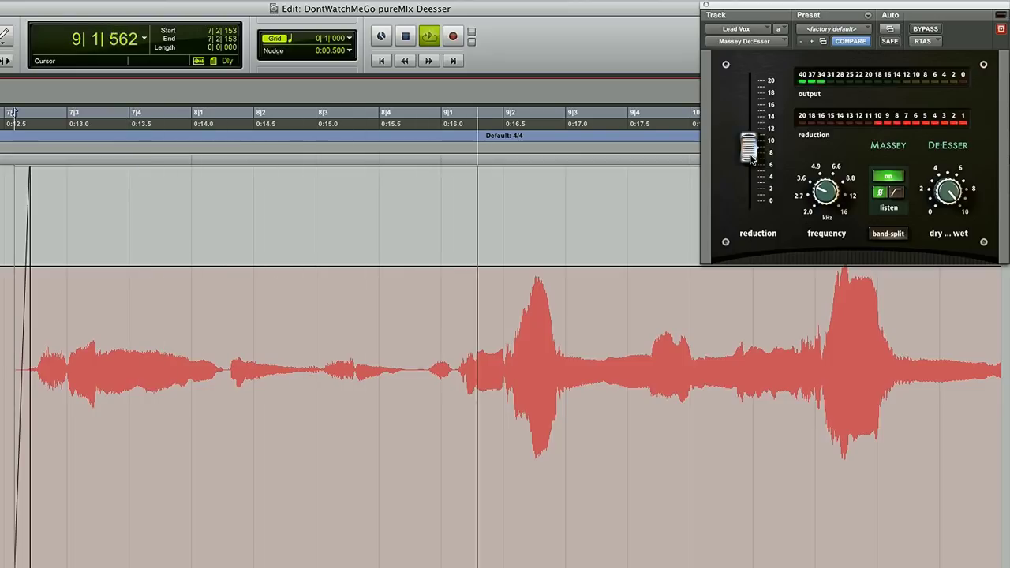
key("space")
left_click_drag(750, 158, 748, 163)
key("space")
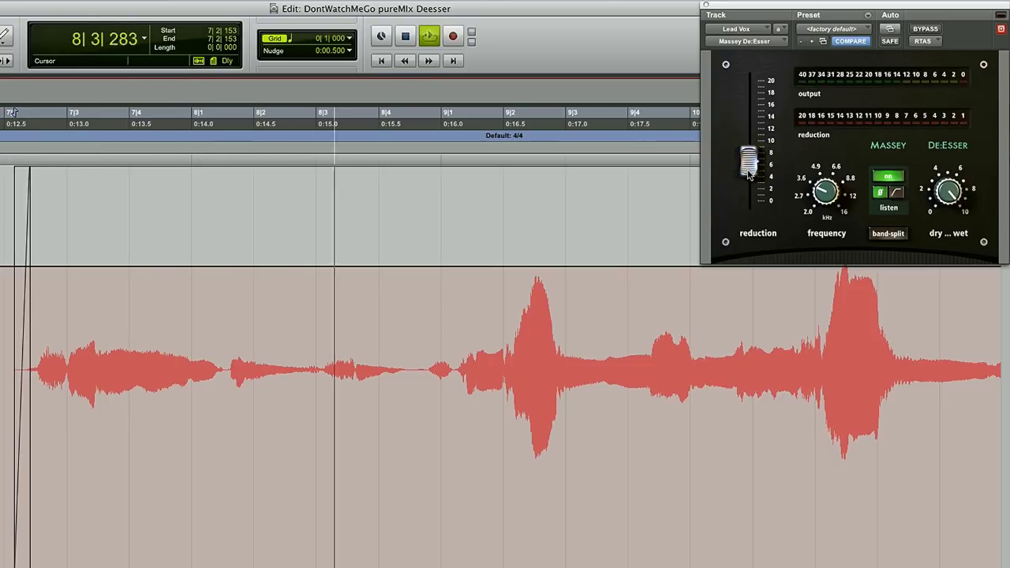
key("space")
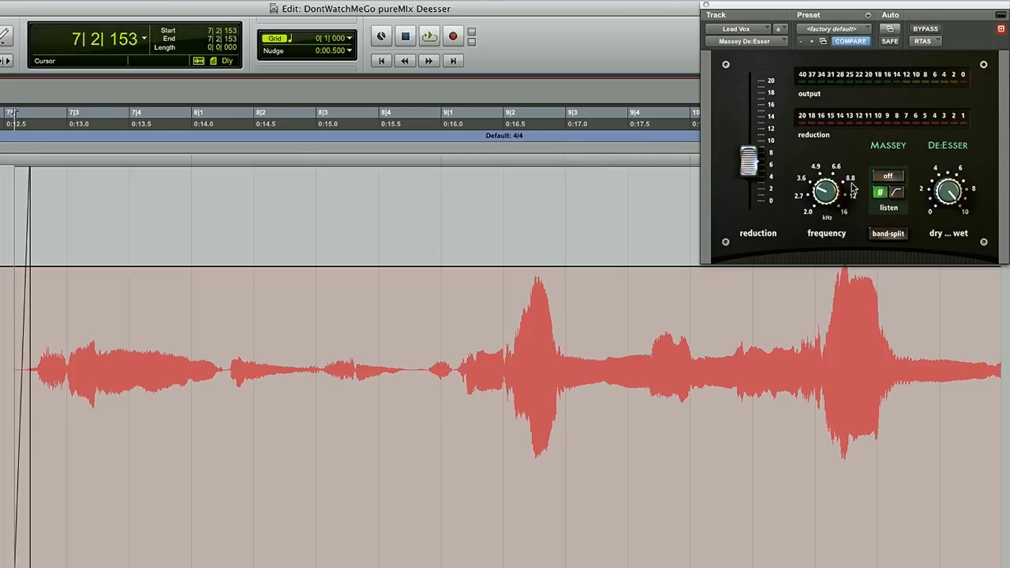
Step: Compare the Lead Vox with the Massey De:Esser active, bypassed and active again
key("space")
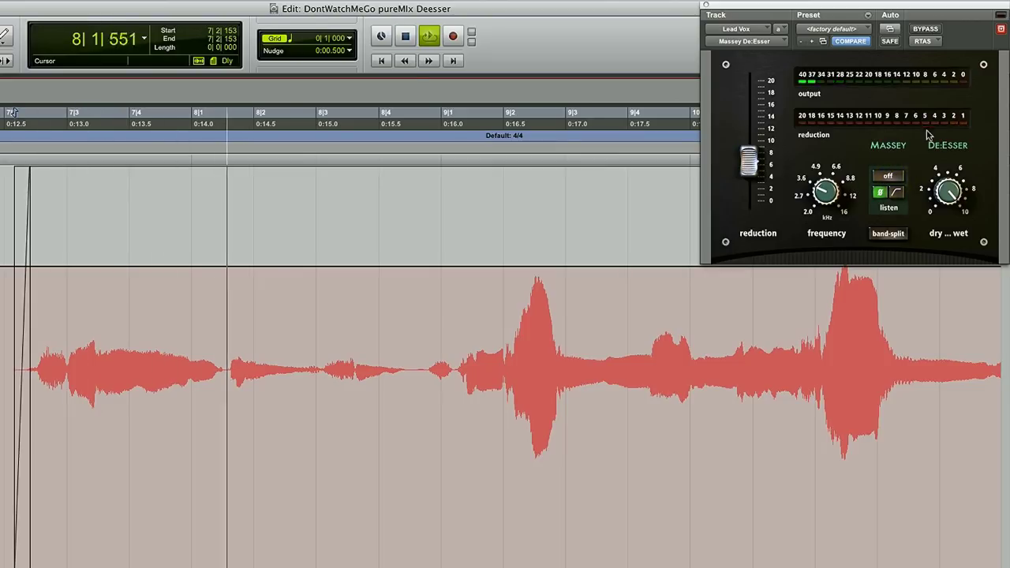
key("space")
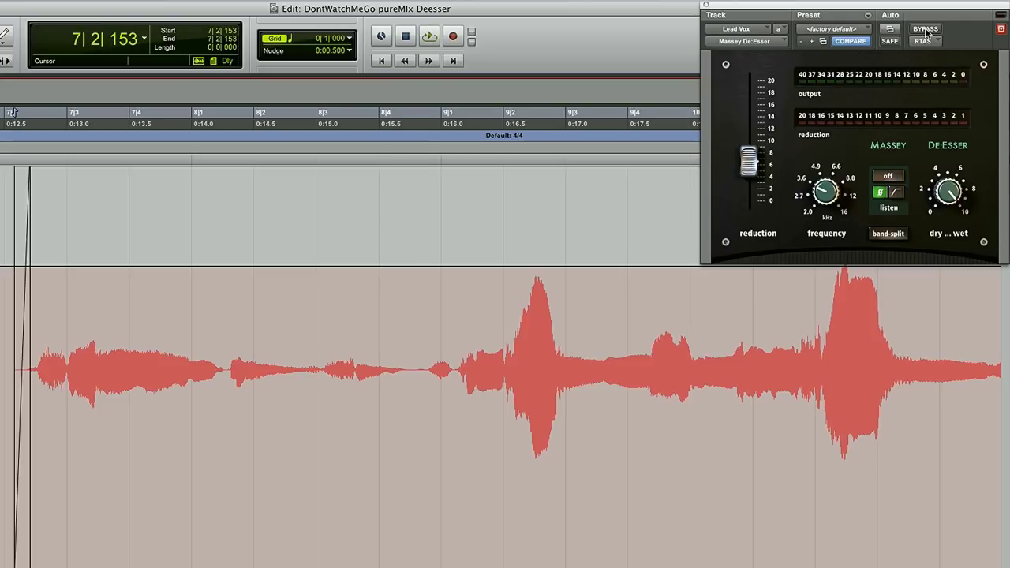
key("space")
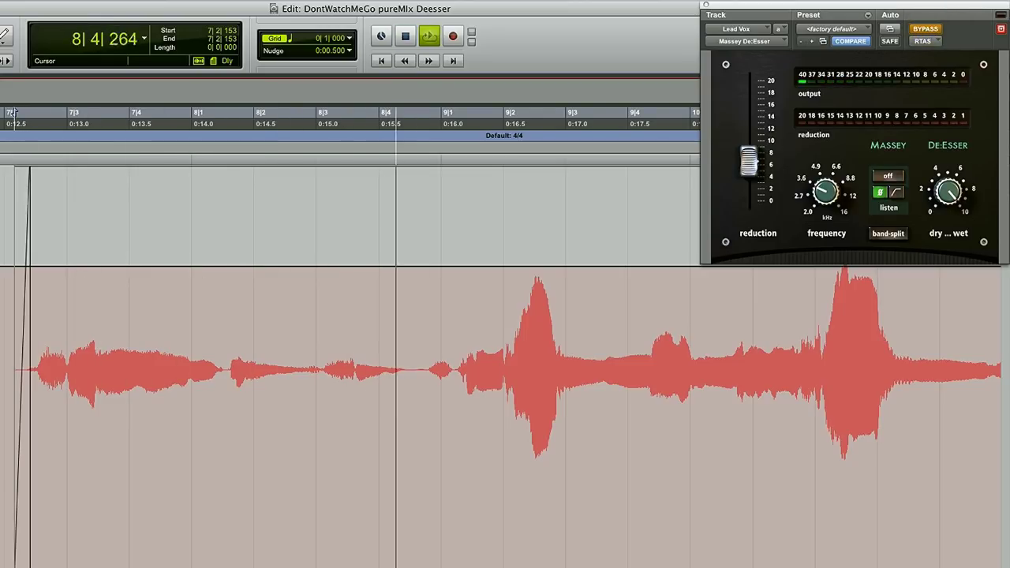
key("space")
left_click(925, 30)
key("space")
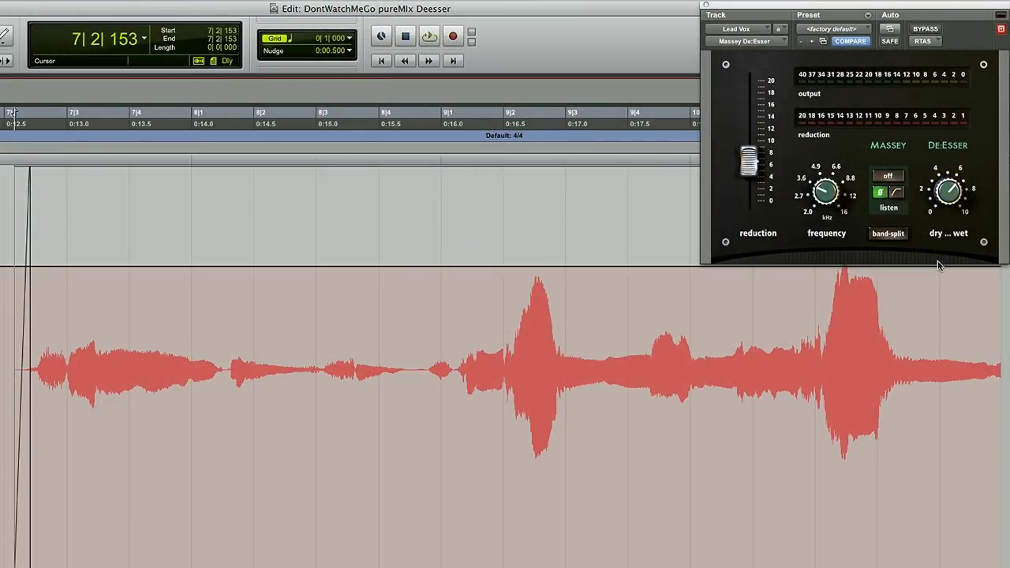
Step: Lower the Massey De:Esser's dry/wet mix to about 5.5 while auditioning the opening of the Lead Vox
key("space")
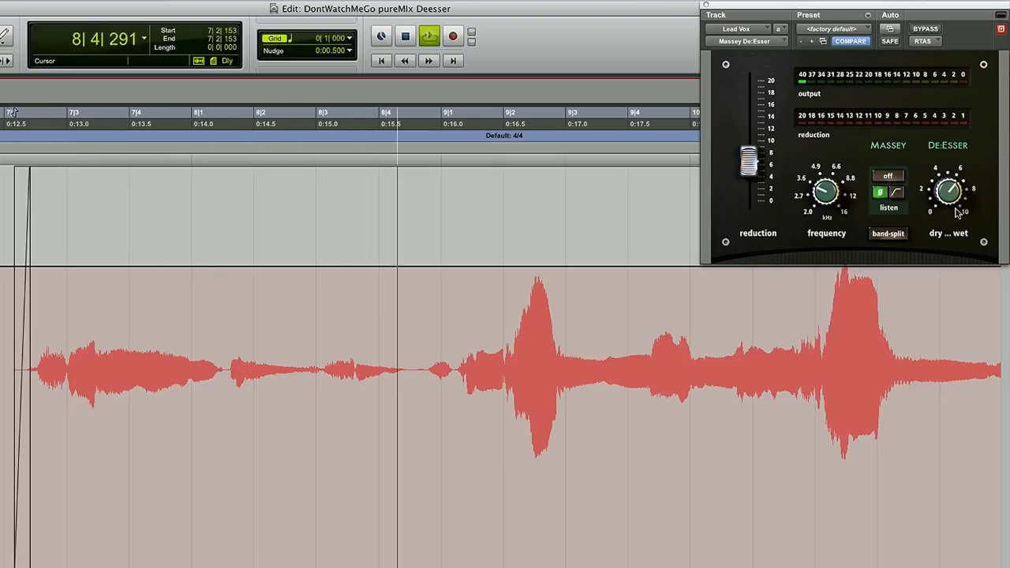
key("space")
key("space")
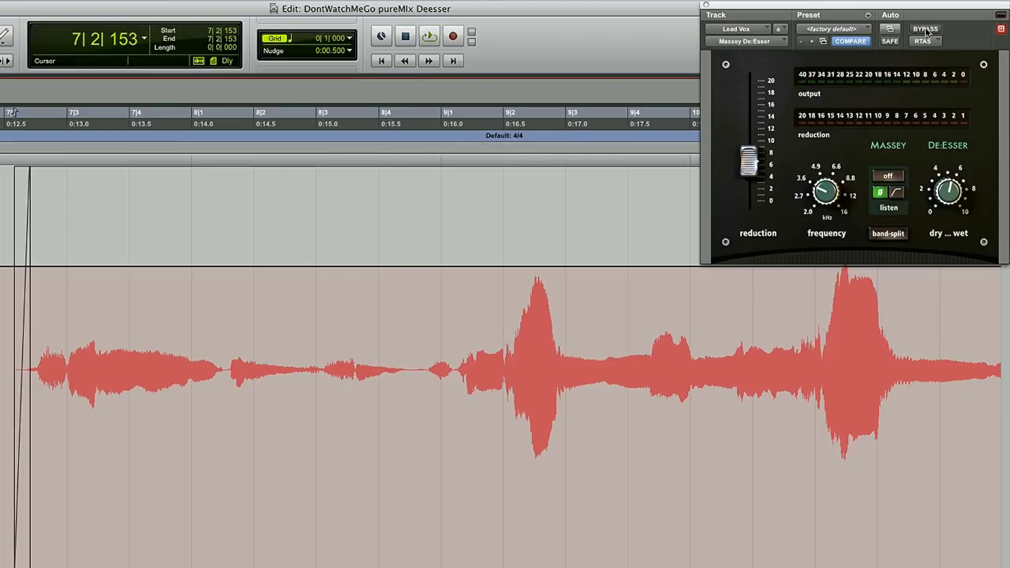
Step: Compare the Lead Vox opening with the partly blended Massey De:Esser bypassed and active
key("space")
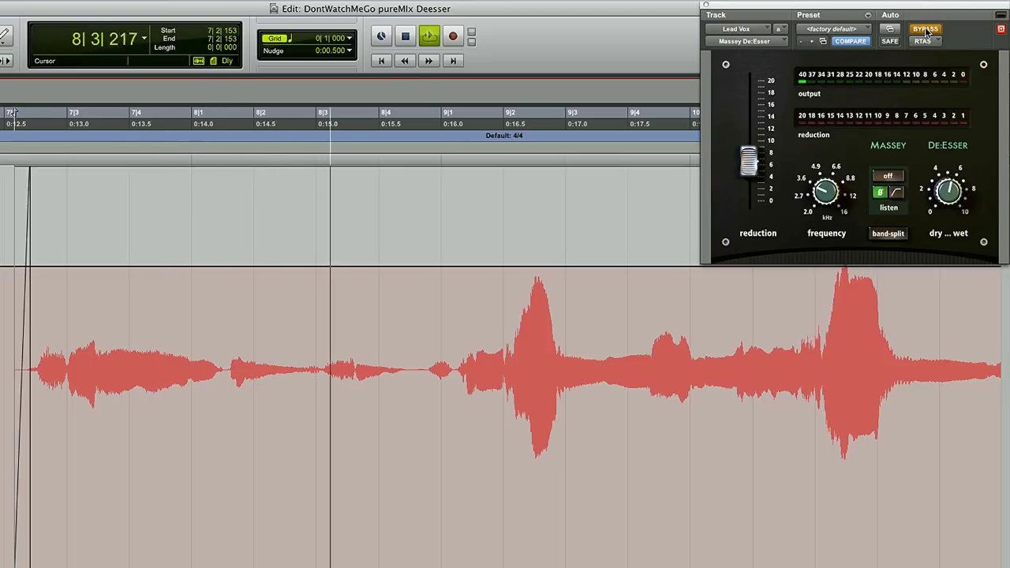
key("space")
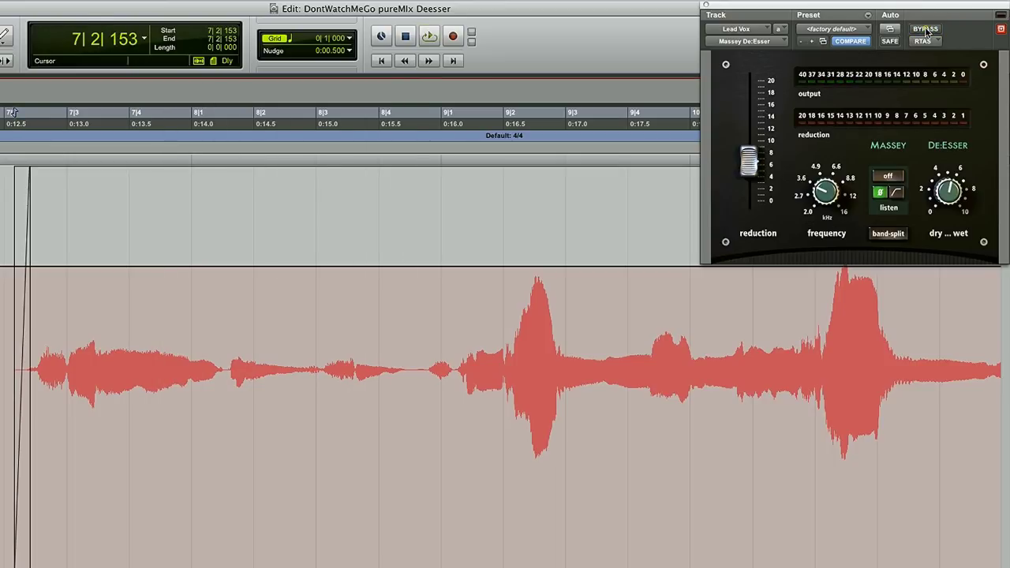
key("space")
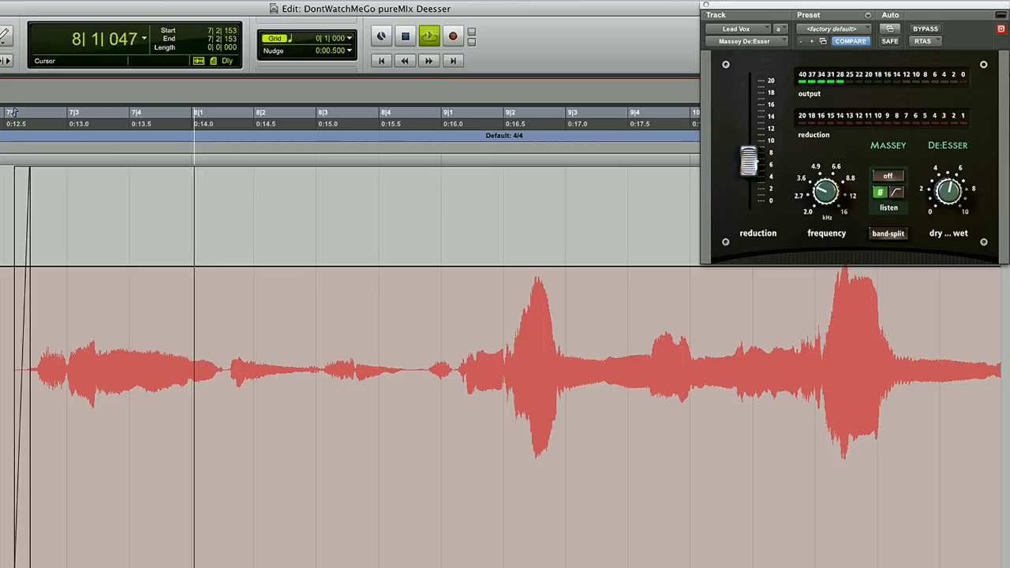
key("space")
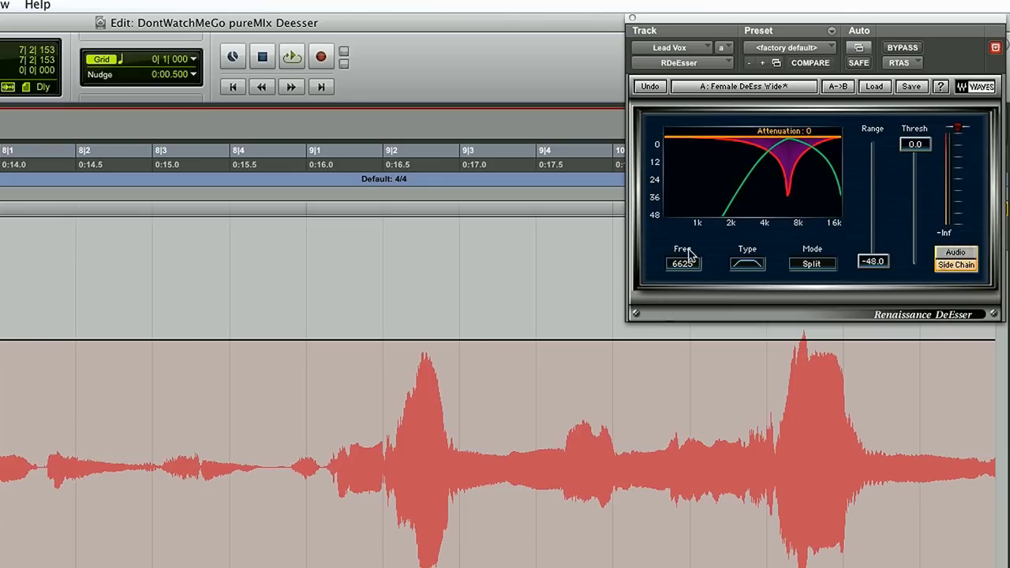
Step: Set the Renaissance DeEsser frequency to 4770 Hz while listening to the Lead Vox side chain
left_click_drag(680, 264, 667, 271)
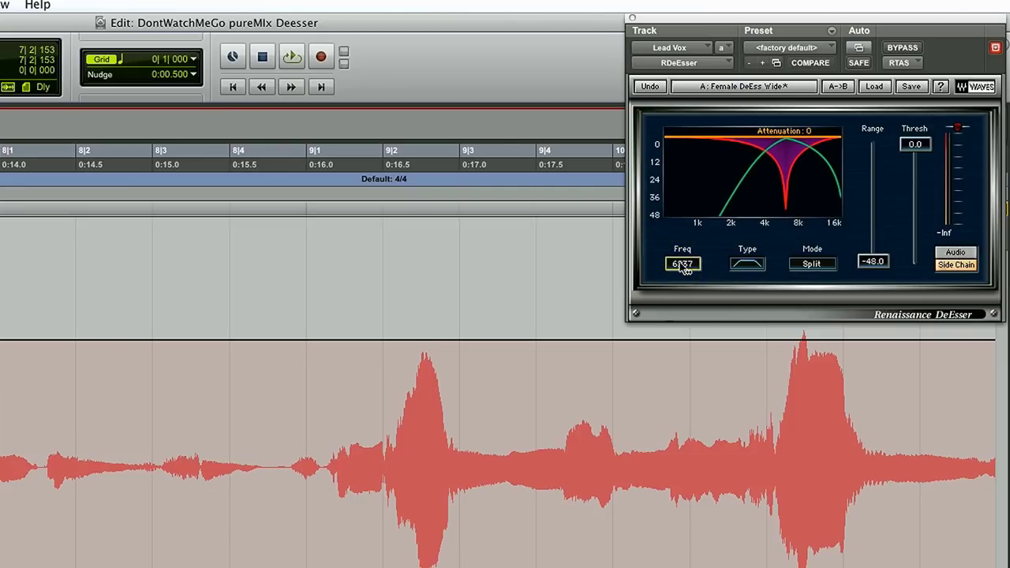
left_click_drag(677, 268, 646, 269)
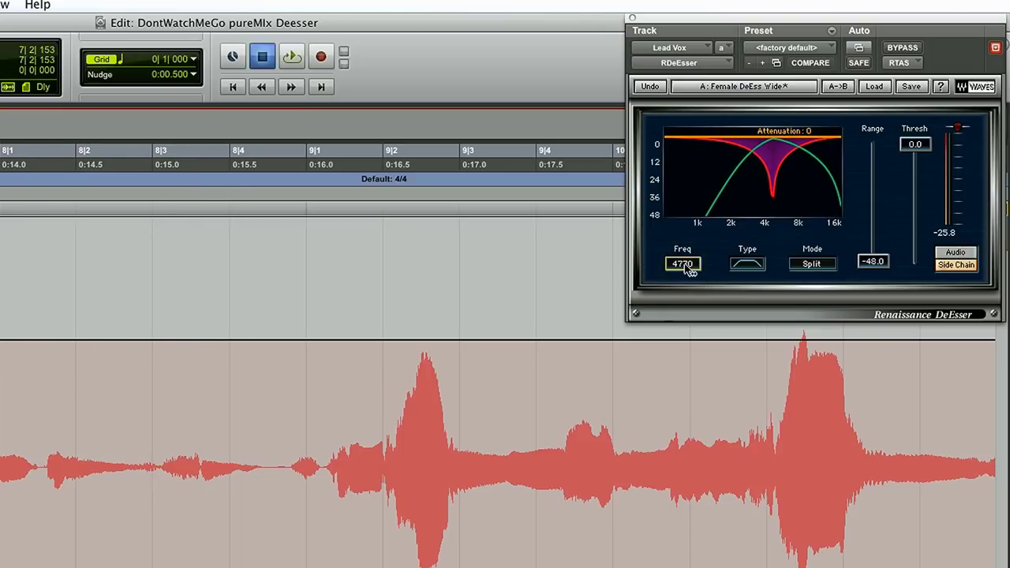
left_click_drag(690, 270, 694, 271)
key("space")
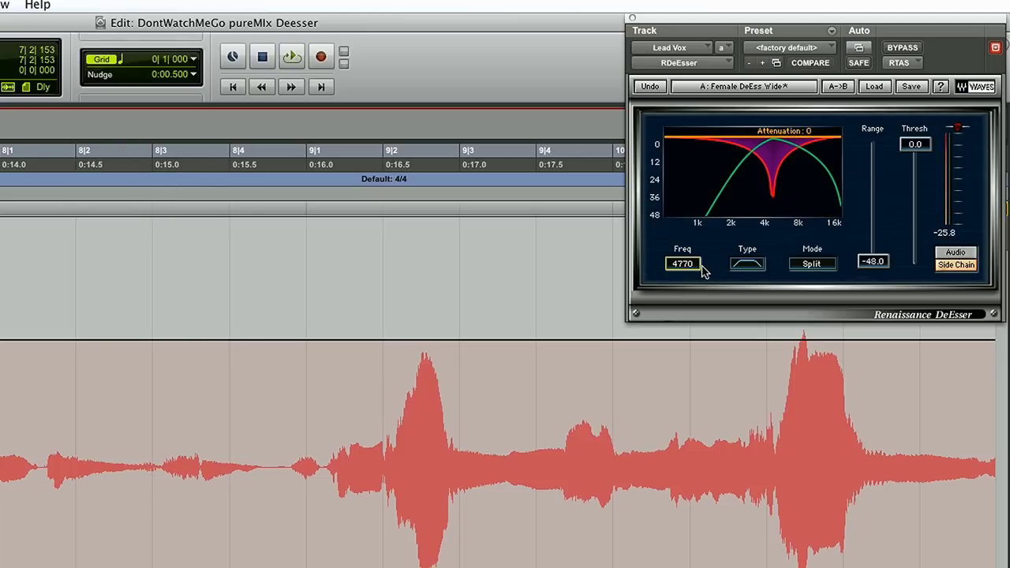
Step: Toggle the Renaissance DeEsser's filter type and mode, returning them to the band-pass shape and Split
left_click(750, 263)
left_click(749, 264)
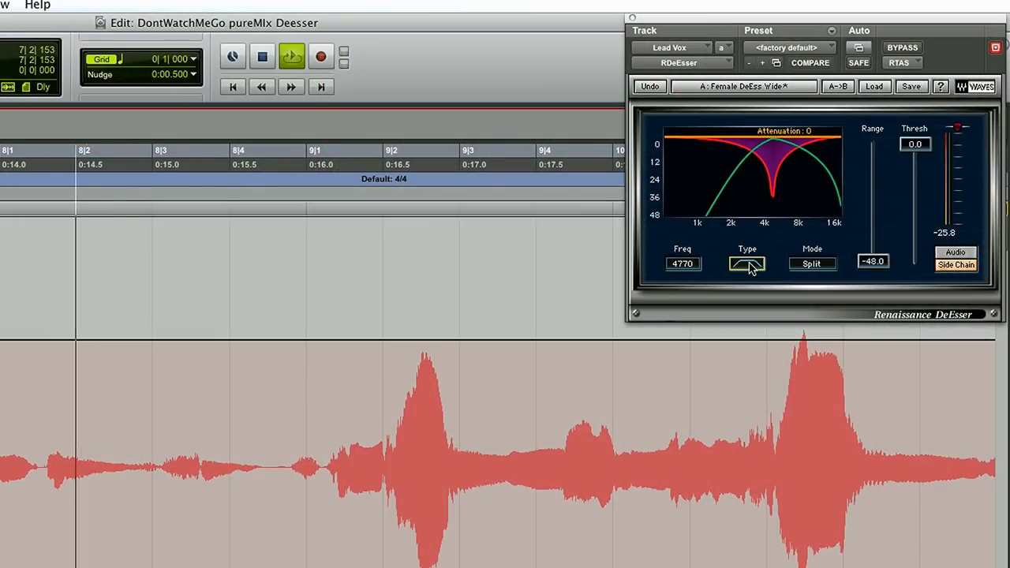
left_click(747, 263)
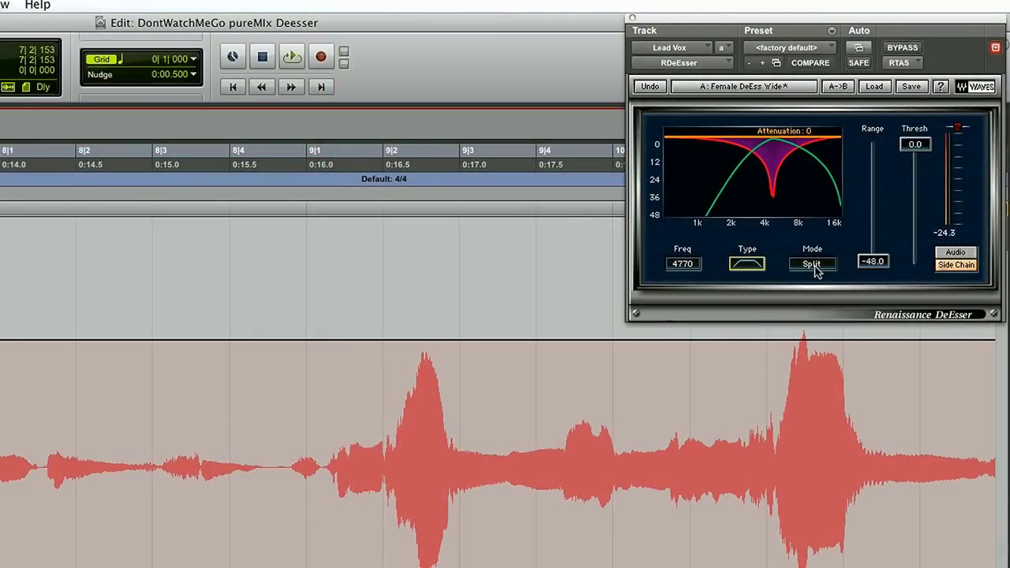
left_click(812, 264)
left_click(813, 265)
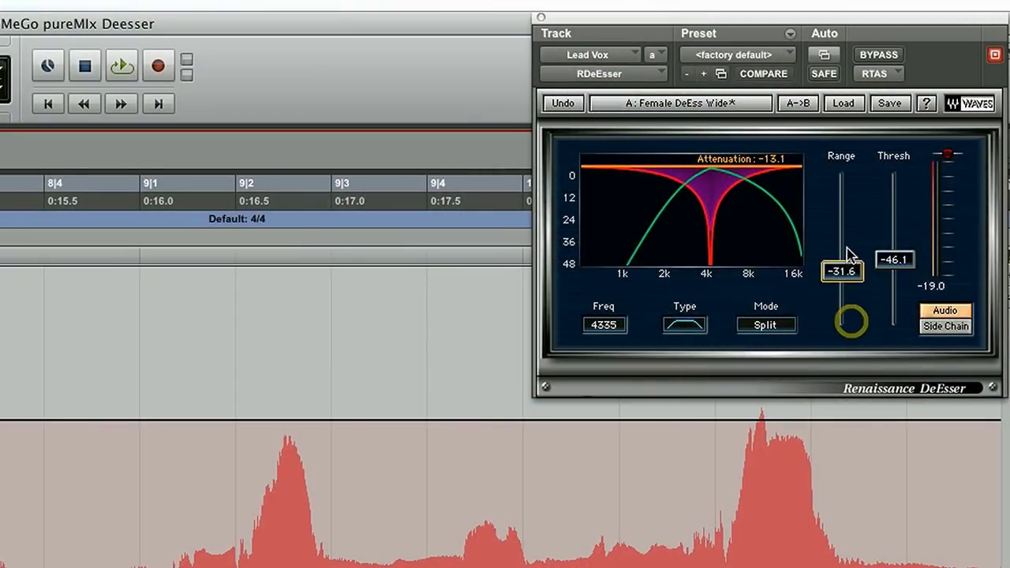
Step: Audition the Renaissance DeEsser at the full -48.0 range, and limit its Range to -5.0
left_click_drag(848, 254, 860, 172)
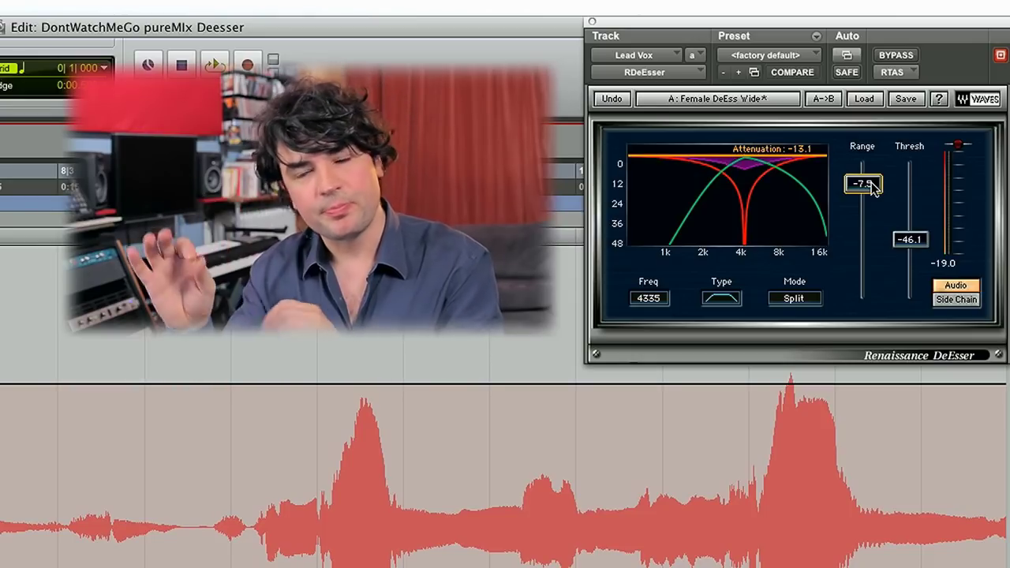
left_click_drag(872, 185, 871, 146)
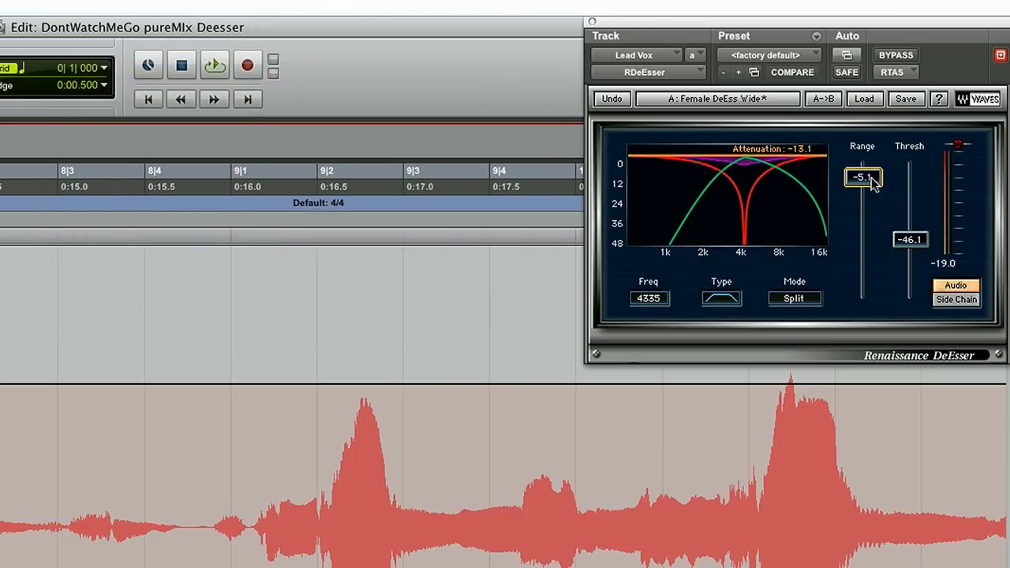
left_click_drag(863, 181, 864, 351)
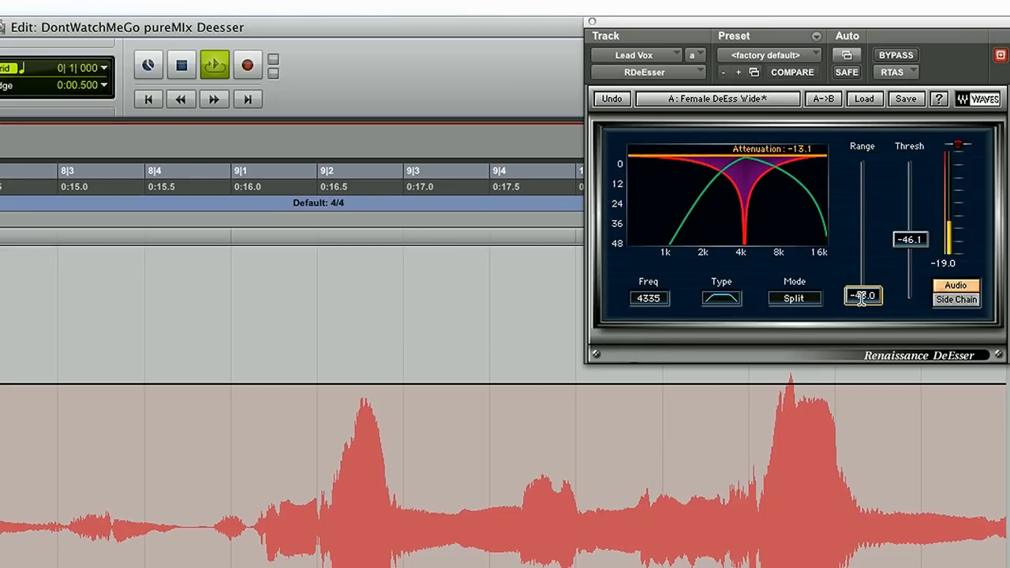
key("space")
left_click_drag(862, 298, 875, 143)
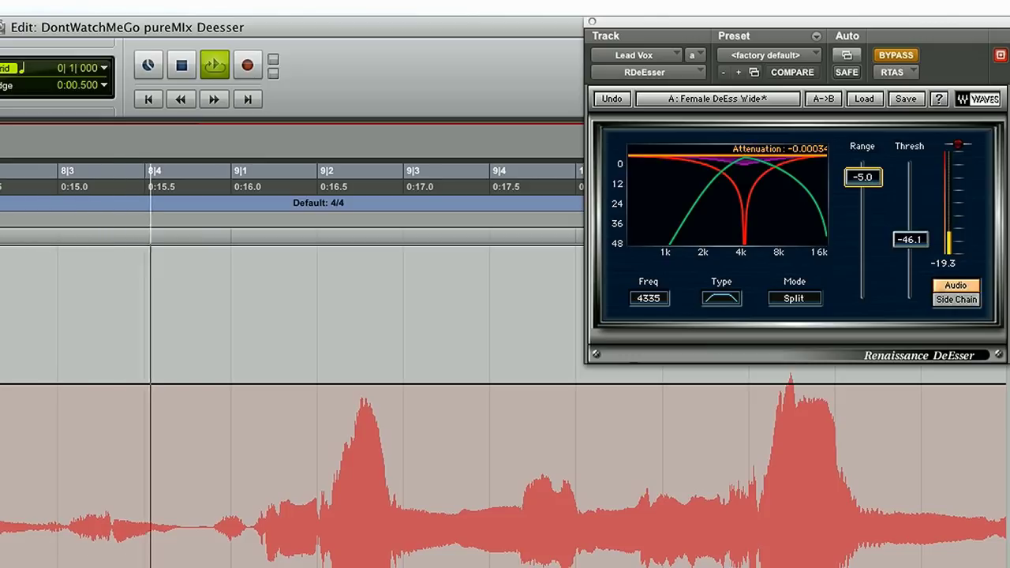
Step: Compare the Lead Vox with the Renaissance DeEsser bypassed and active at the limited range
key("space")
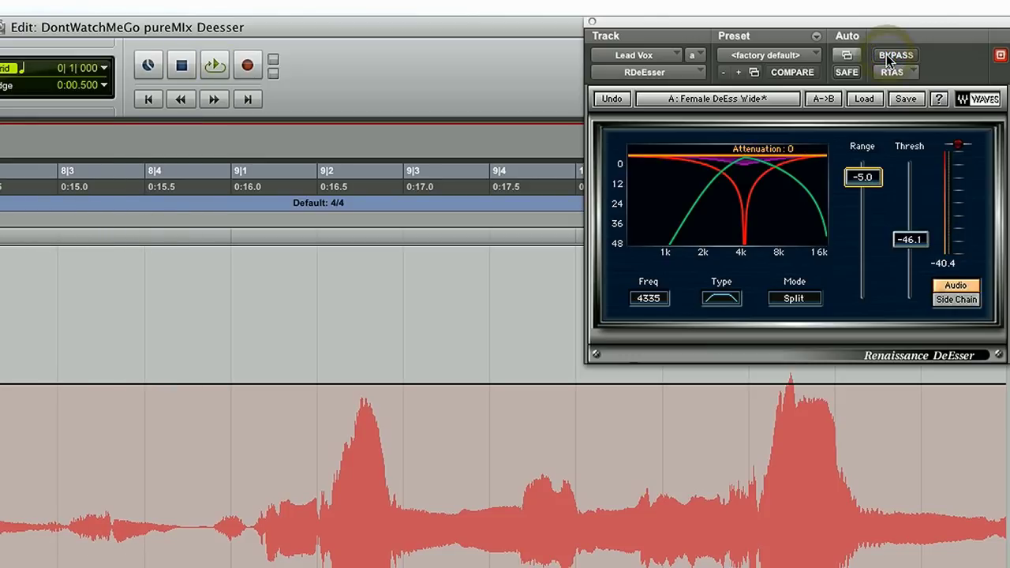
left_click(887, 57)
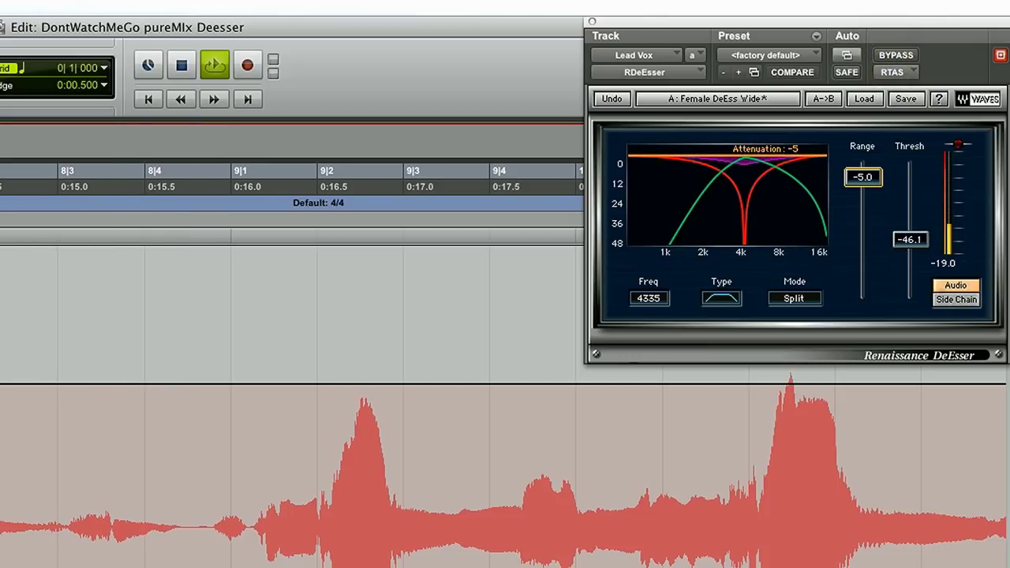
key("space")
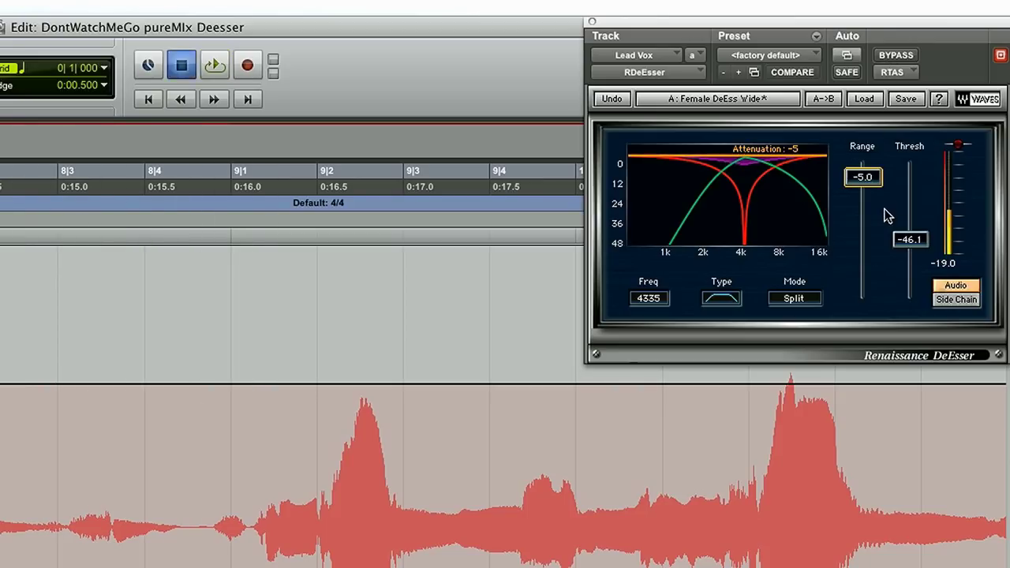
Step: Compare the Lead Vox with the Renaissance DeEsser's Range at -48.0 and back at -5.0
left_click_drag(863, 176, 887, 429)
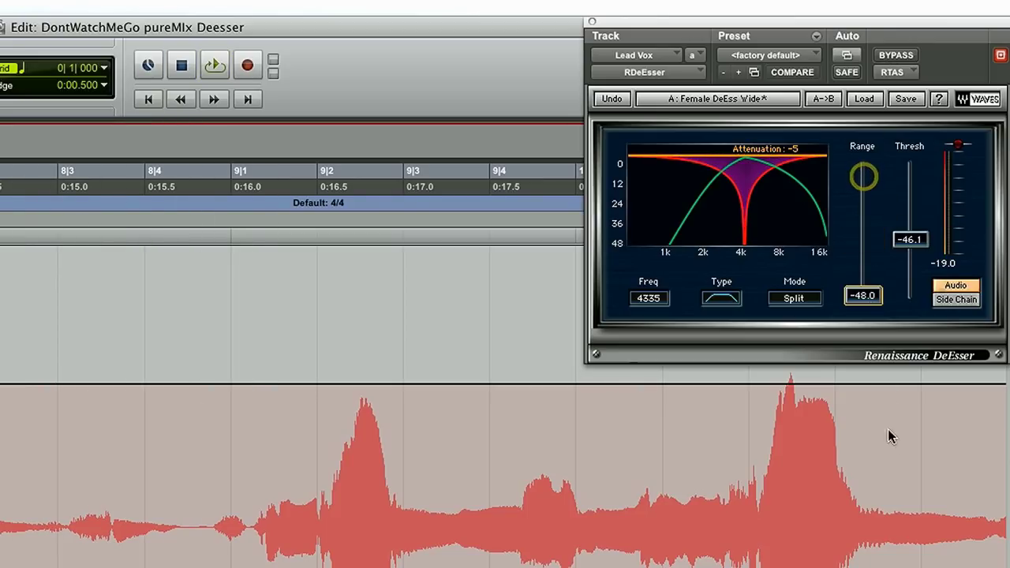
key("space")
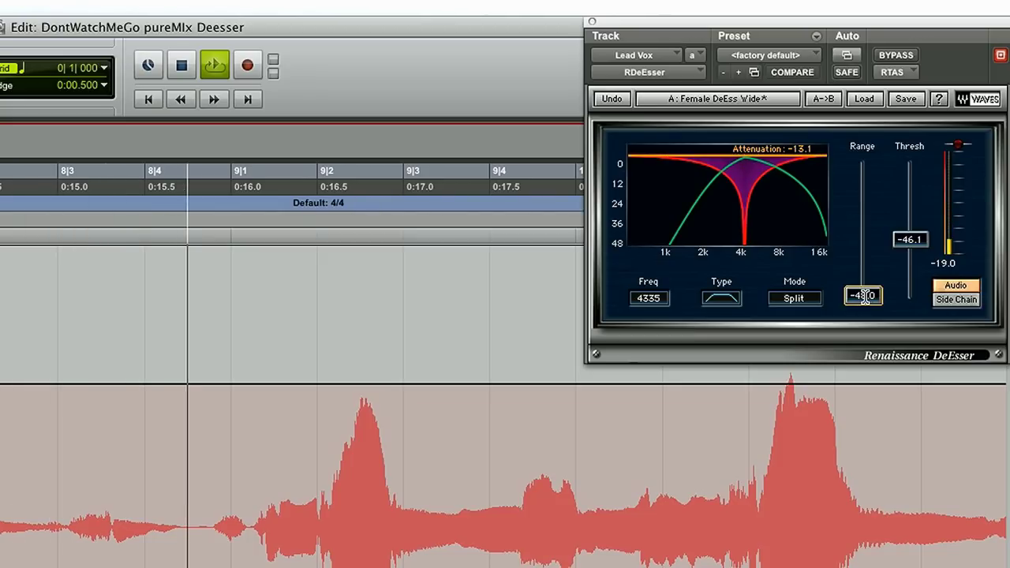
key("space")
left_click_drag(864, 295, 876, 144)
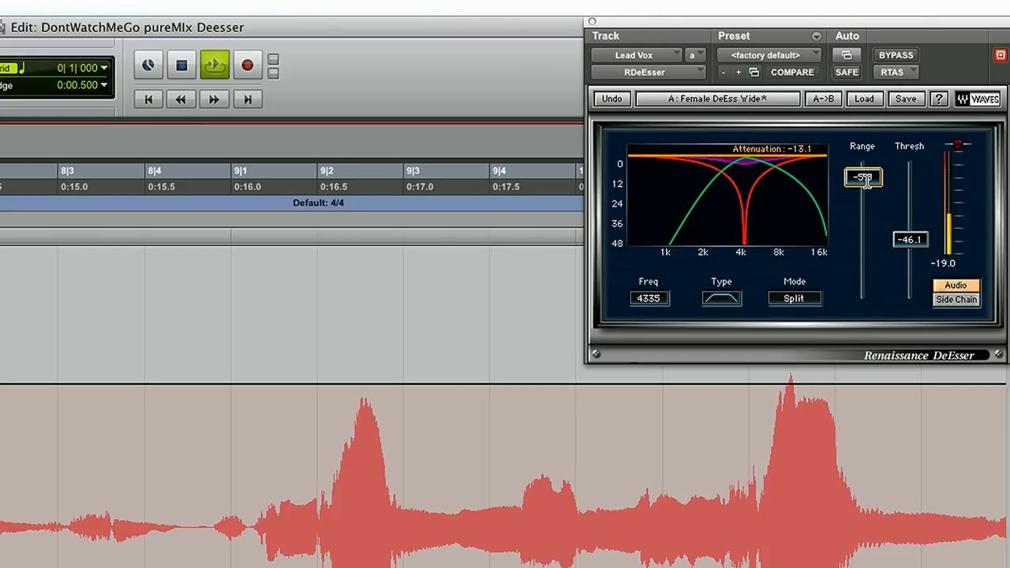
key("space")
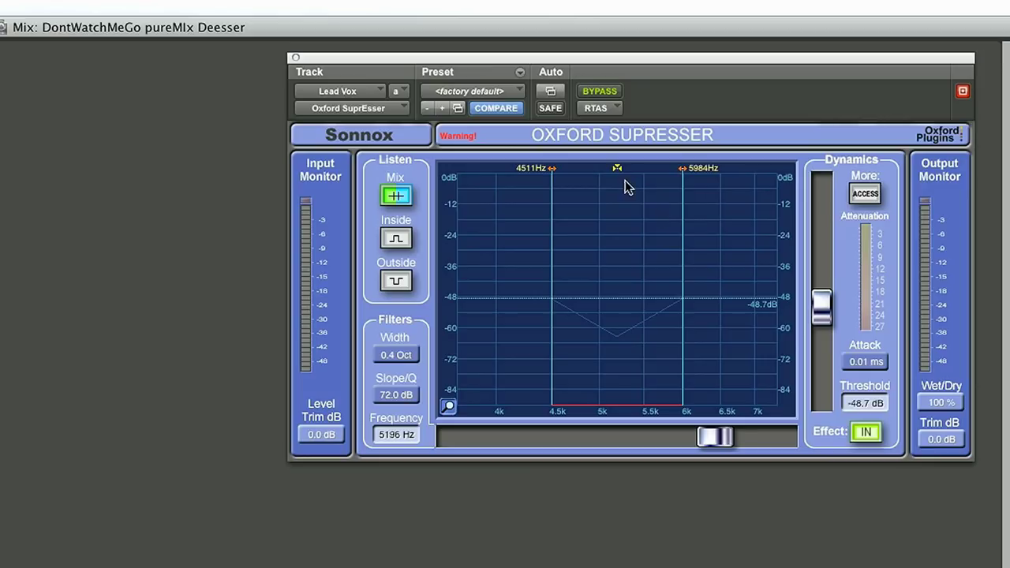
Step: Set the Oxford SuprEsser threshold to 0.0 dB and monitor only inside a 1.0-octave band centred at 3830 Hz
left_click_drag(619, 172, 775, 5)
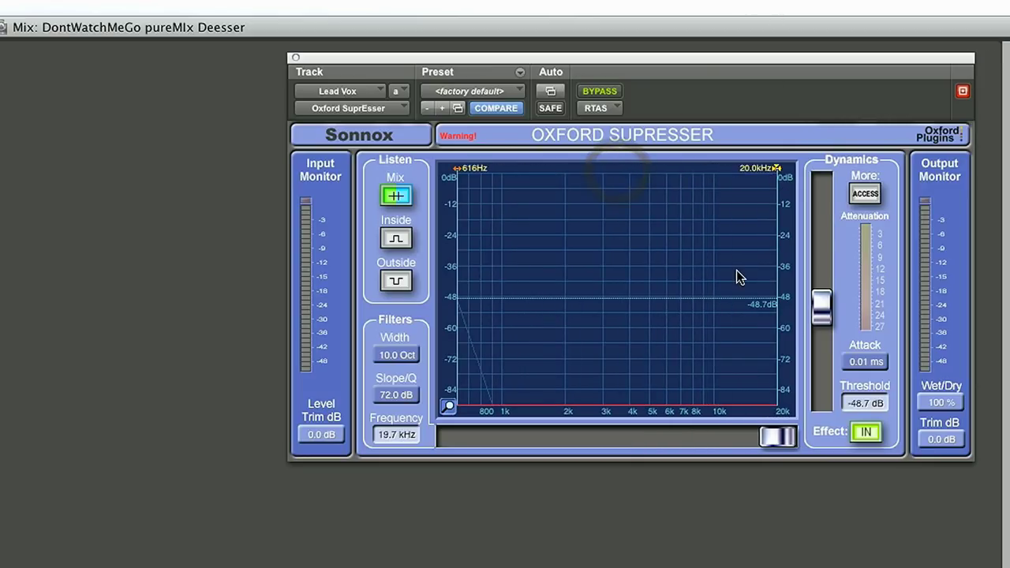
left_click_drag(824, 314, 845, 166)
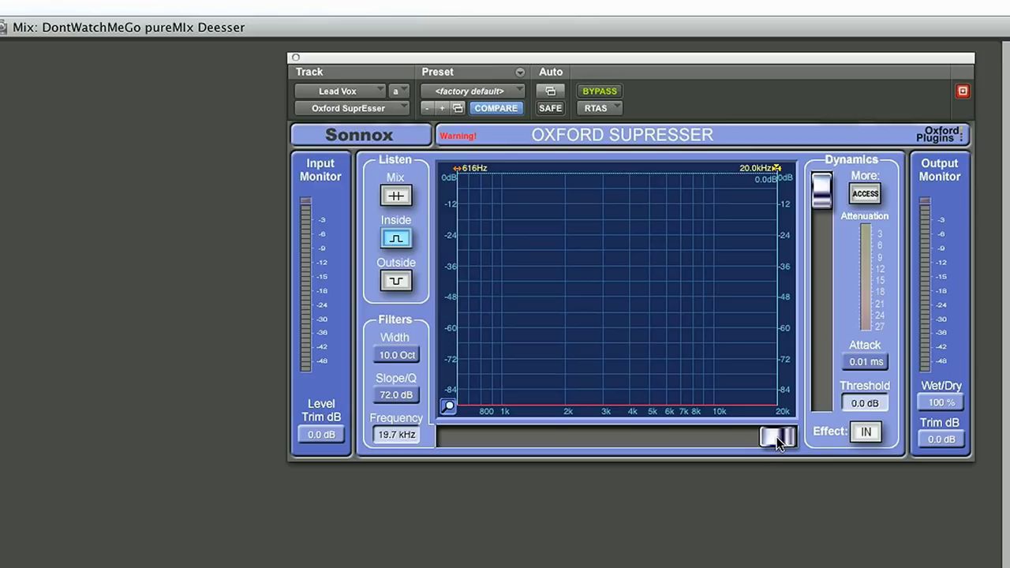
mouse_move(454, 170)
left_mouse_down()
mouse_move(615, 187)
mouse_move(602, 178)
mouse_move(561, 194)
mouse_move(556, 207)
mouse_move(577, 209)
left_mouse_up()
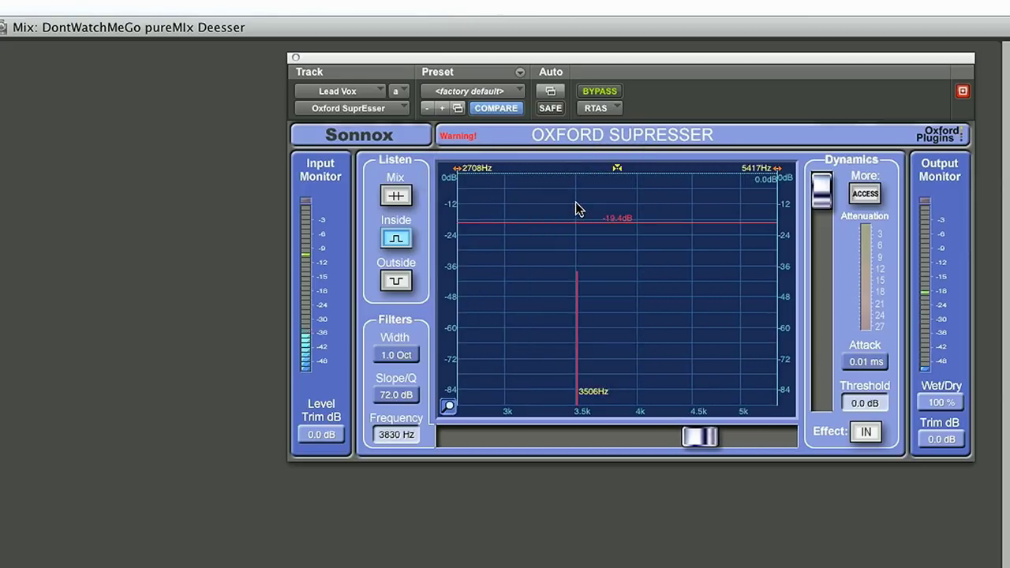
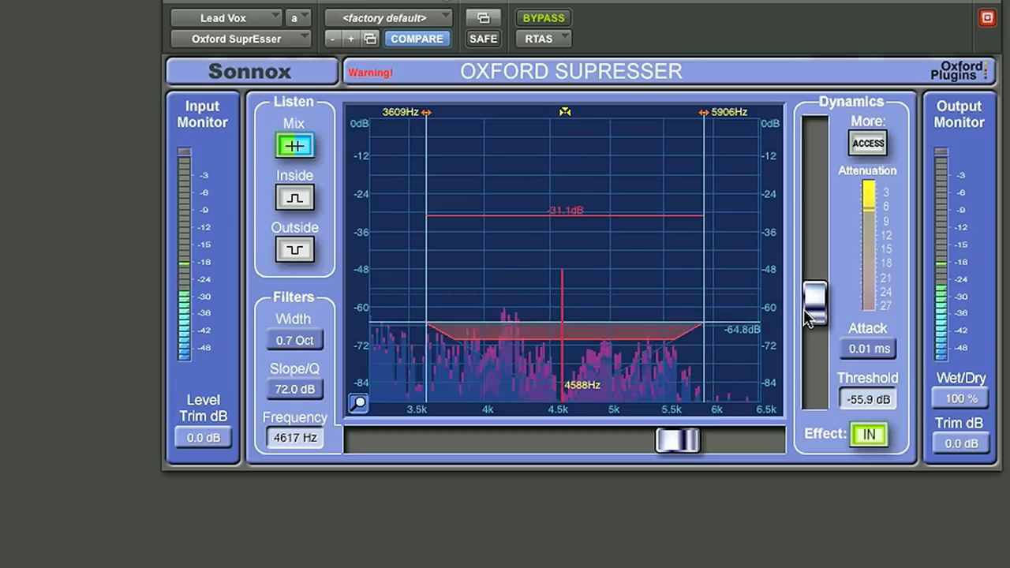
Step: Compare the Lead Vox with the Oxford SuprEsser's effect switched off and back on
left_click(868, 432)
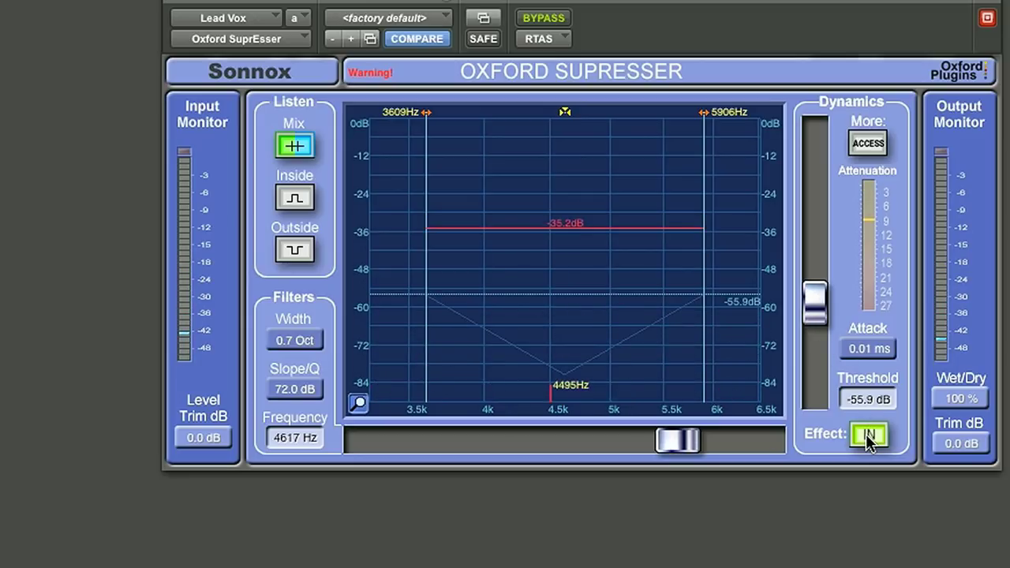
left_click(868, 436)
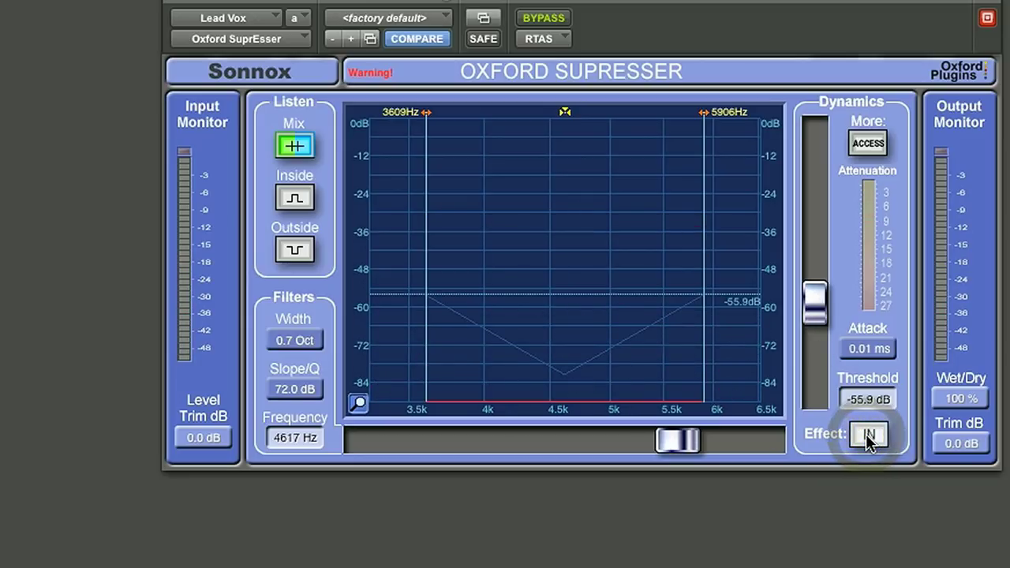
key("space")
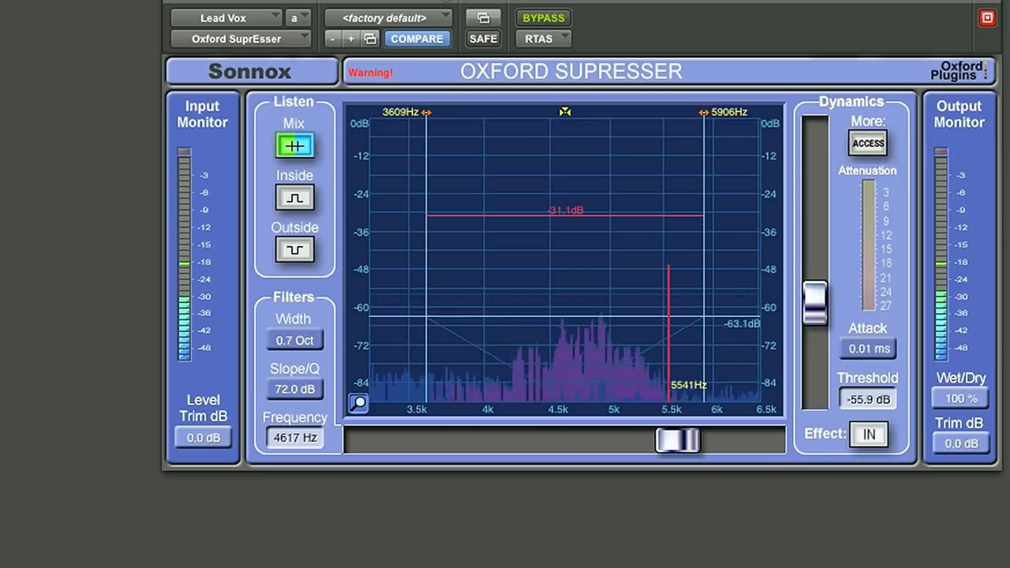
left_click(867, 435)
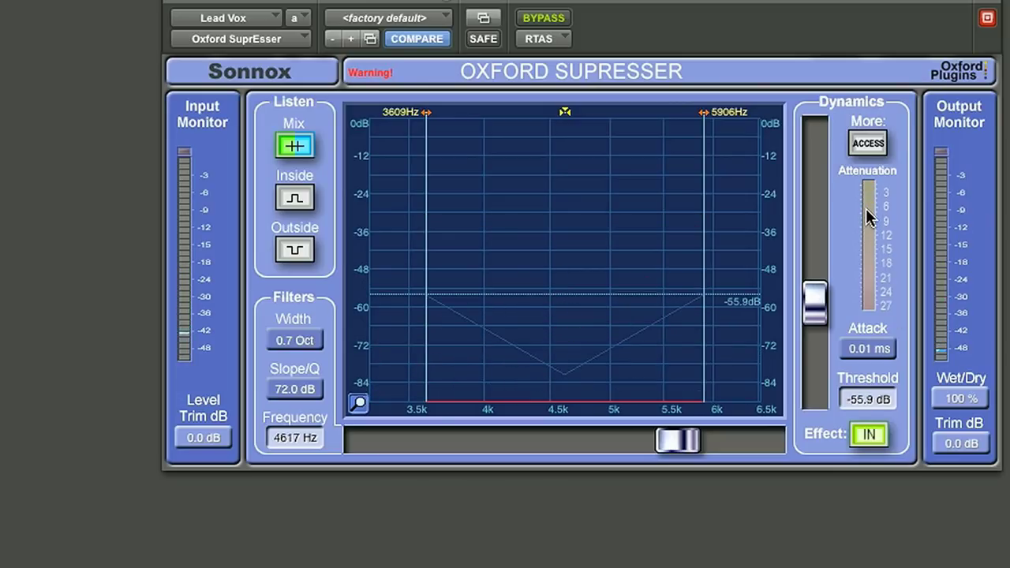
Step: Open the Oxford SuprEsser's advanced controls and audition a ratio of 8.9, finally setting it to 24.1
left_click(868, 144)
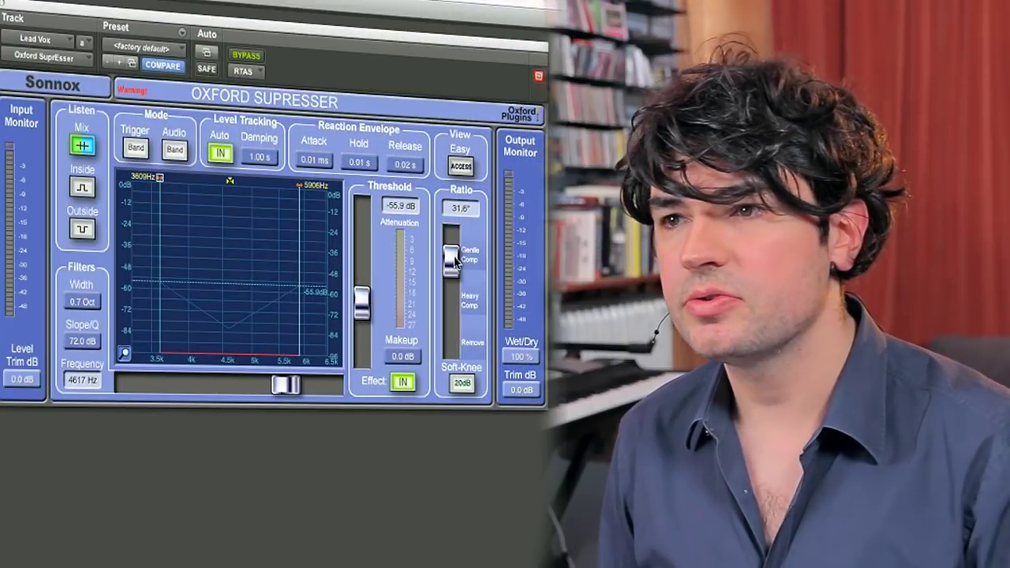
left_click_drag(455, 263, 451, 295)
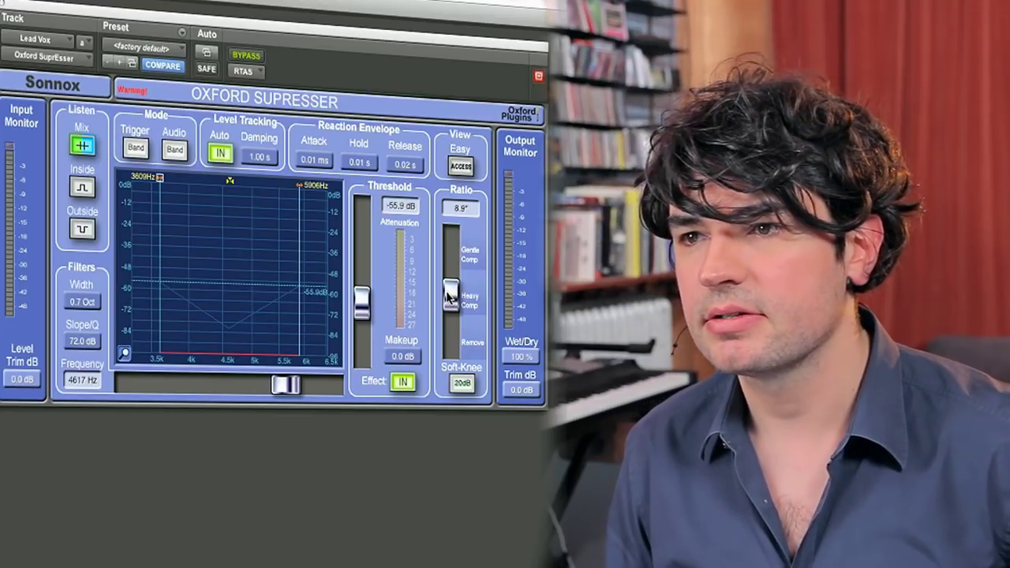
key("space")
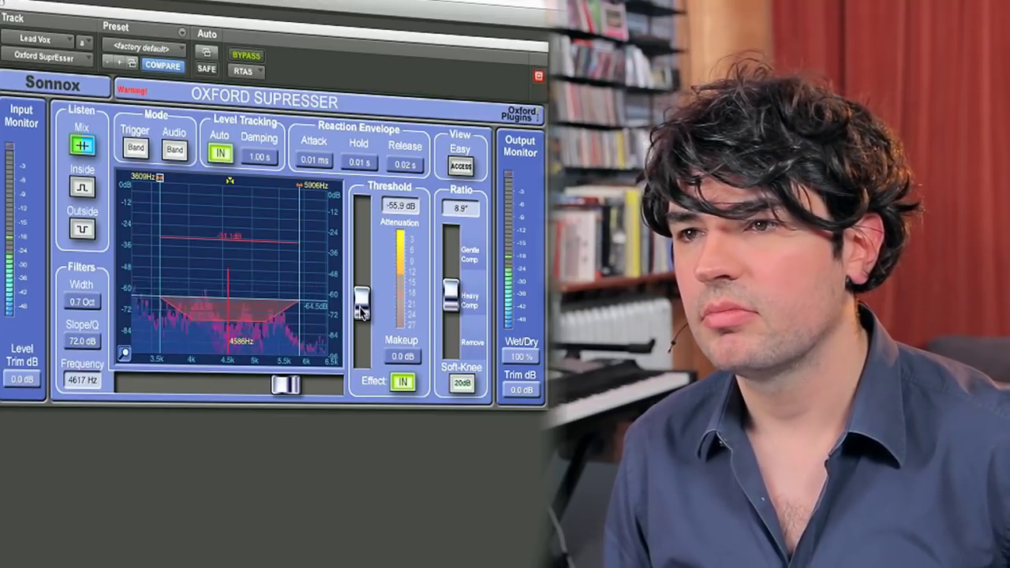
mouse_move(448, 304)
left_mouse_down()
mouse_move(450, 285)
mouse_move(440, 292)
left_mouse_up()
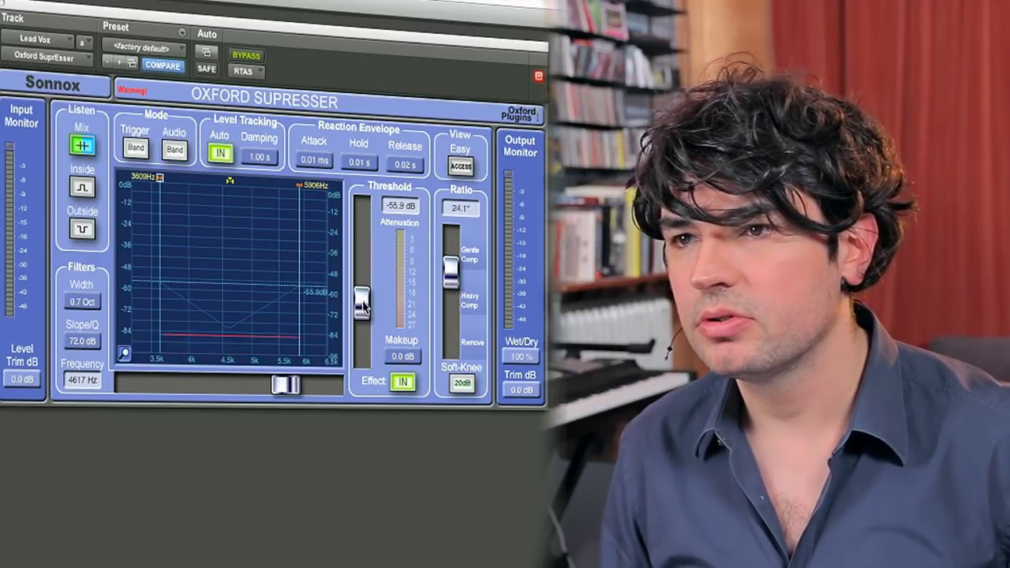
Step: Audition the Lead Vox through the Oxford SuprEsser, trying a ratio of 5.4 with the threshold at -43.6 dB
key("space")
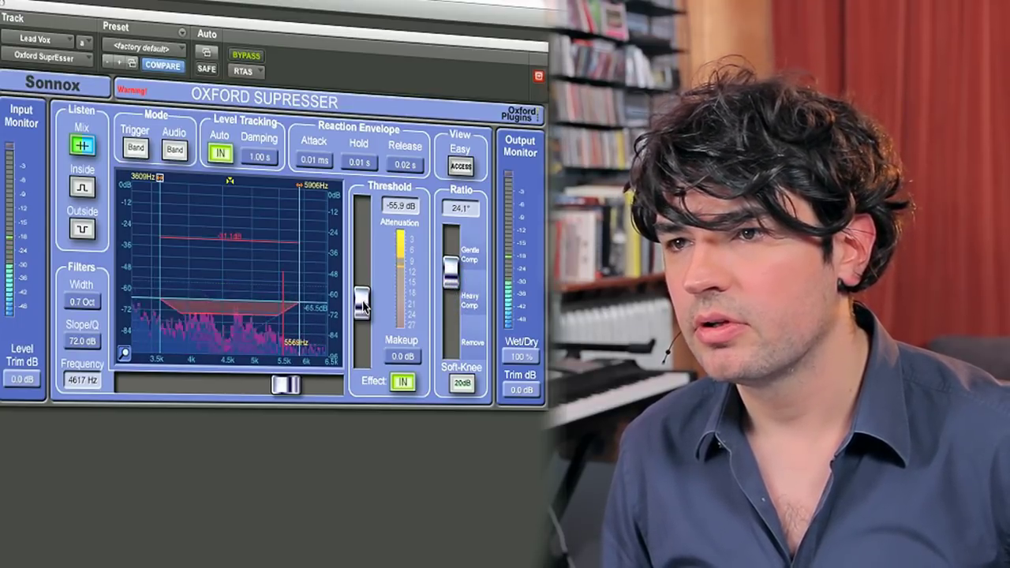
left_click_drag(449, 269, 450, 312)
left_click_drag(371, 318, 361, 293)
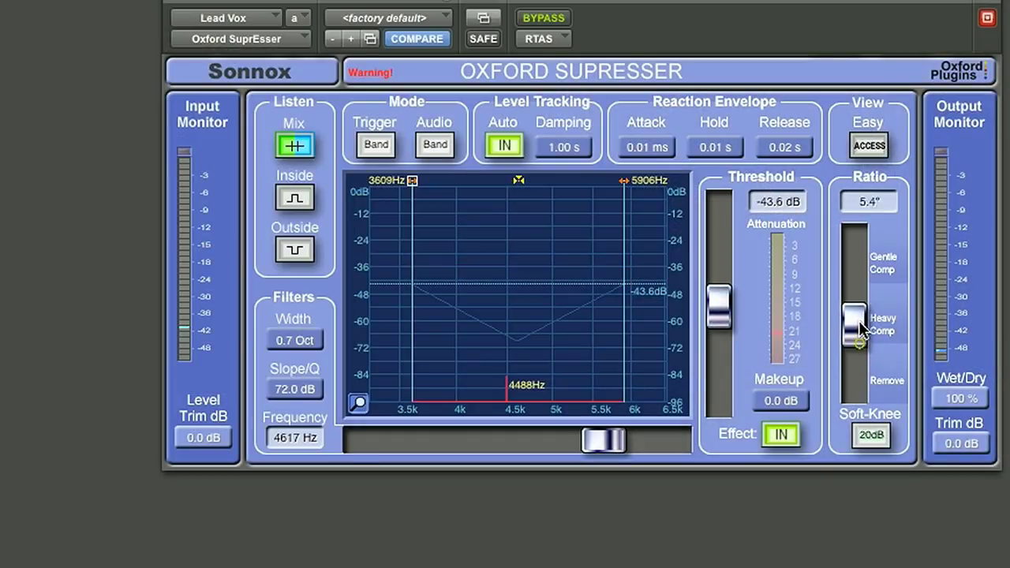
Step: Set the Oxford SuprEsser's ratio to 24.1 and threshold to -56.0 dB, and audition the Lead Vox
left_click_drag(860, 323, 857, 295)
left_click_drag(716, 293, 718, 330)
left_click_drag(854, 294, 854, 289)
left_click_drag(727, 329, 729, 321)
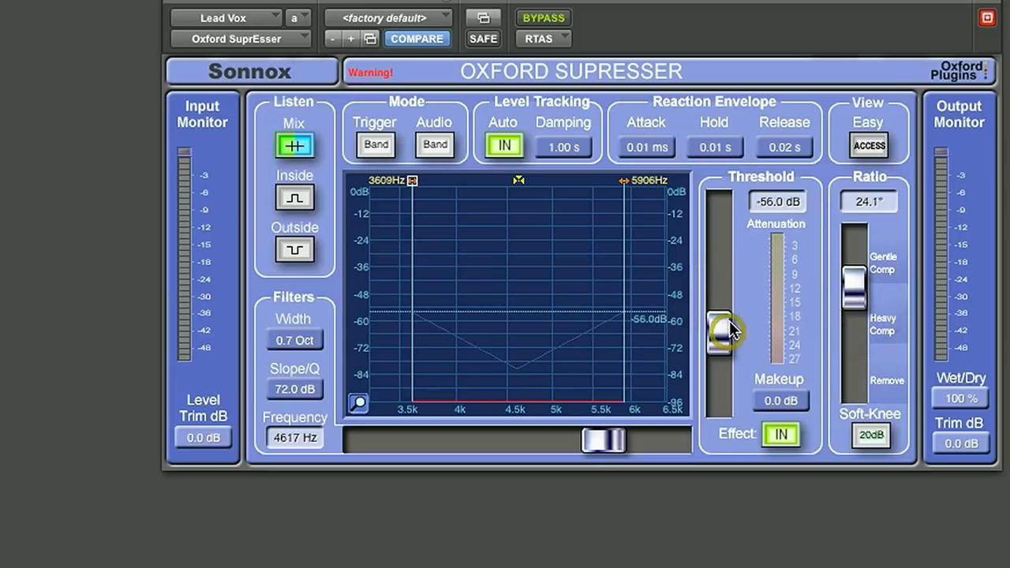
key("space")
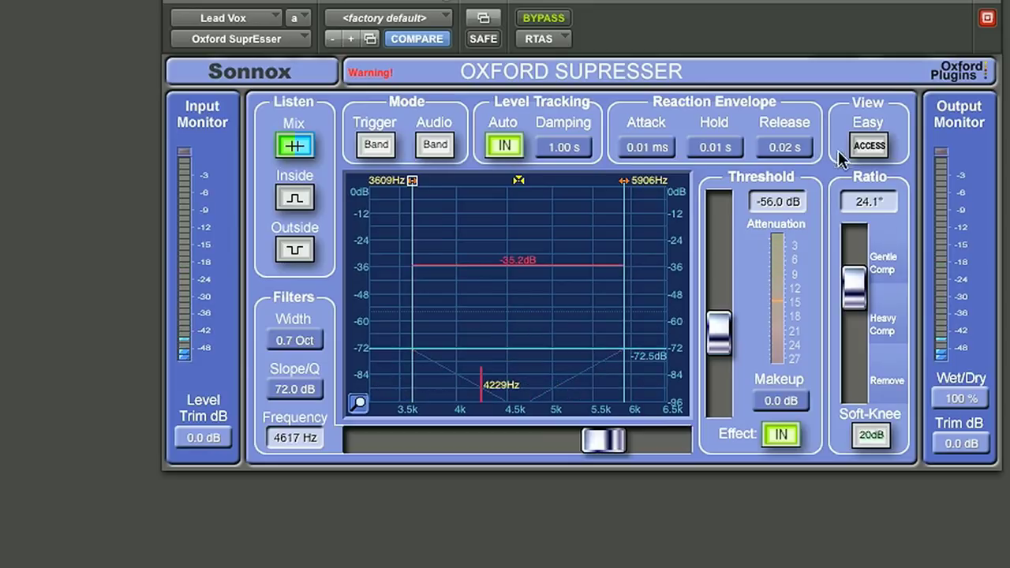
left_click(869, 145)
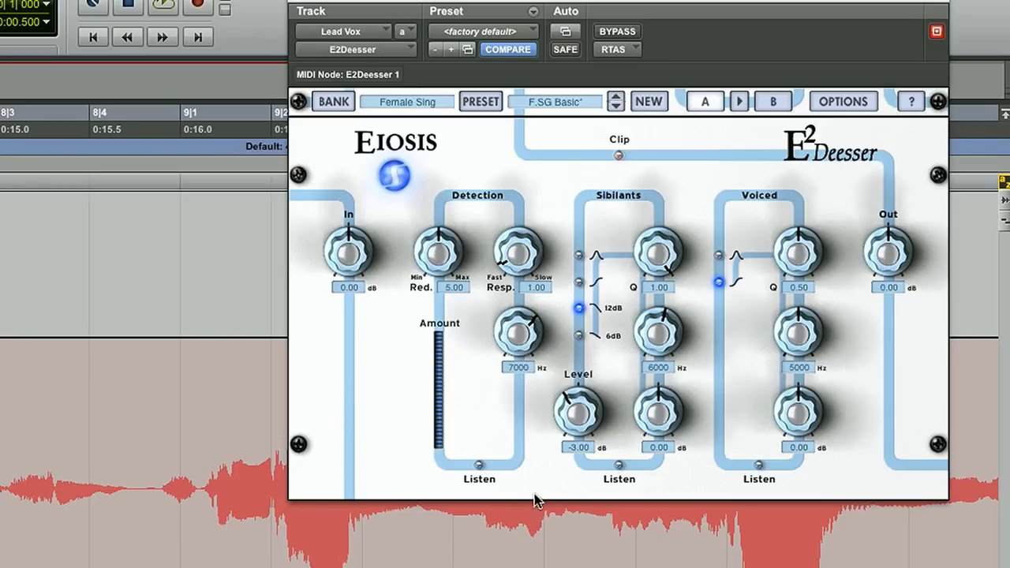
Step: While monitoring the E2Deesser's detection signal, set its detection frequency to 4733 Hz and reduction to 3.50
left_click(479, 467)
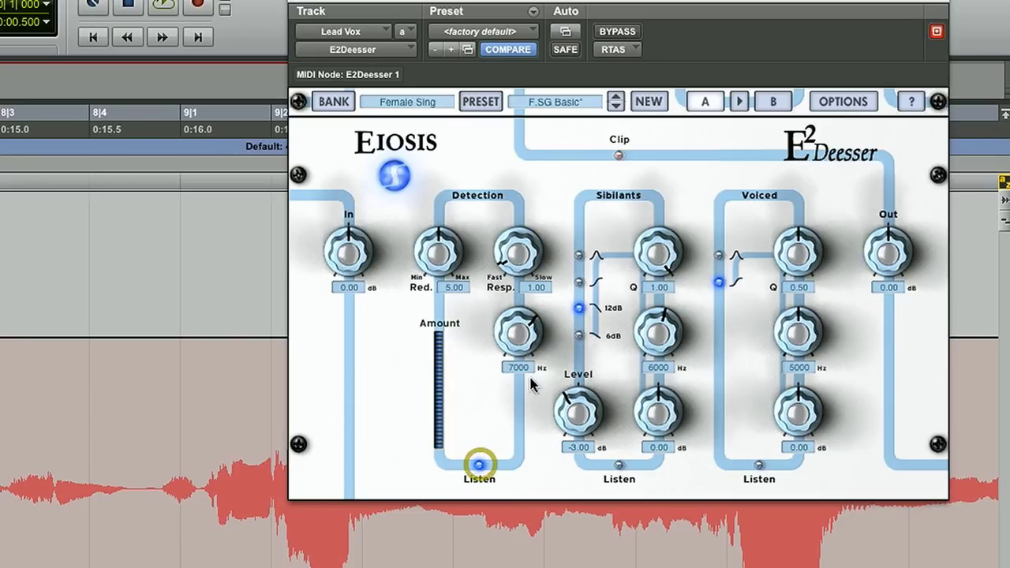
left_click_drag(519, 327, 513, 343)
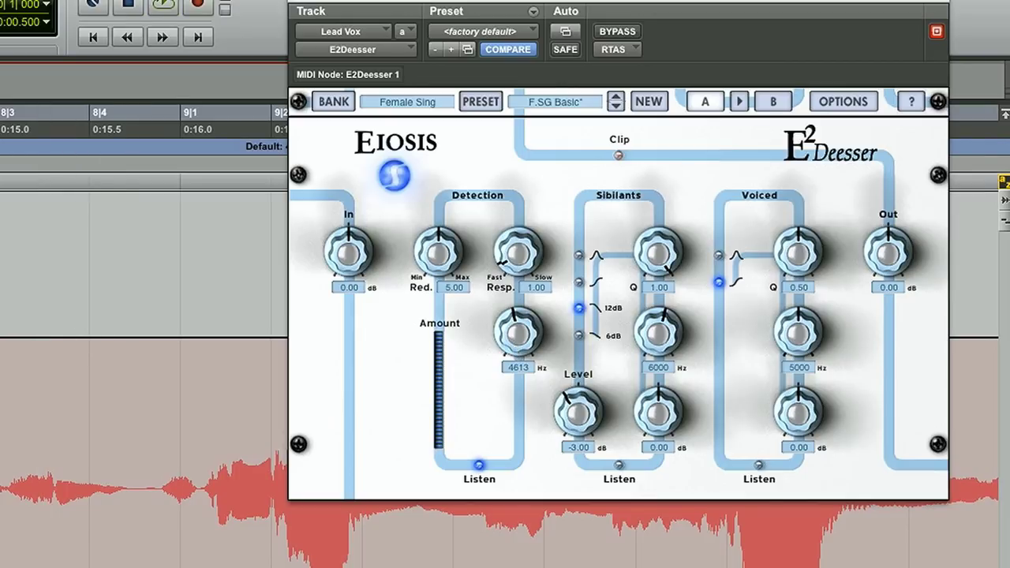
left_click_drag(441, 254, 435, 278)
left_click_drag(505, 347, 509, 339)
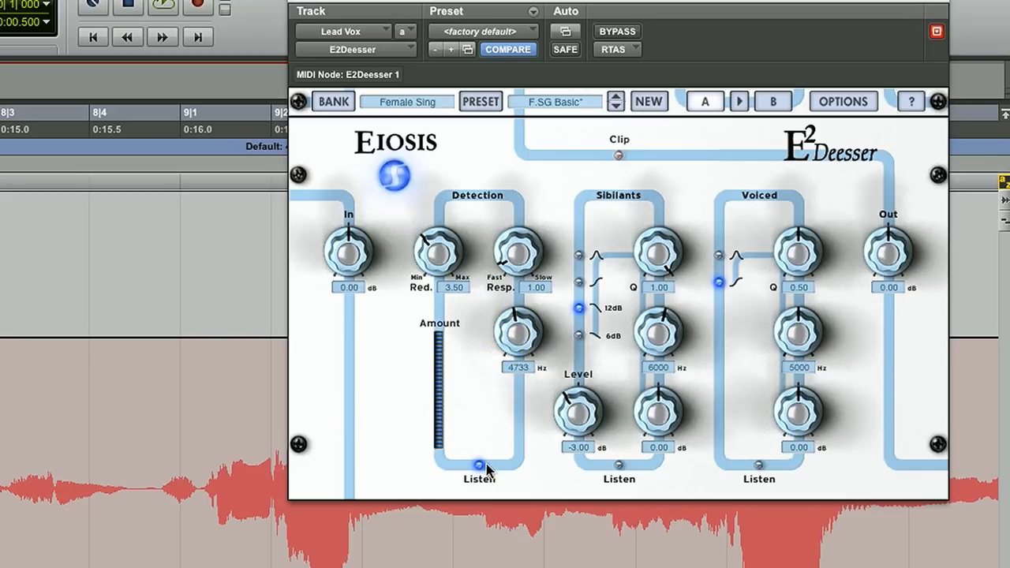
Step: Listen to the E2Deesser's isolated sibilants, and set the voiced gain to 3.84 dB while soloing the voiced signal
left_click(619, 466)
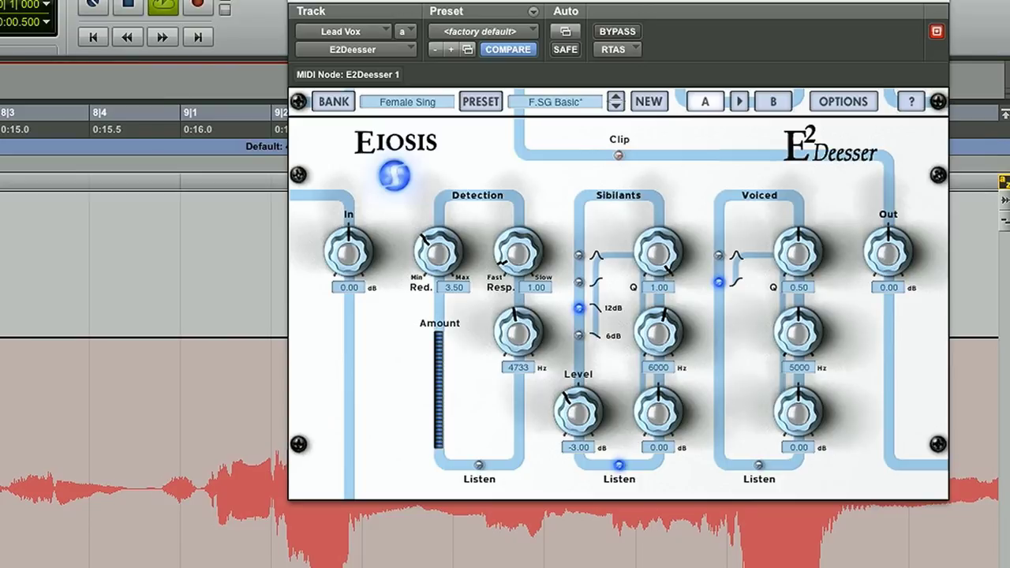
left_click(618, 465)
left_click(759, 466)
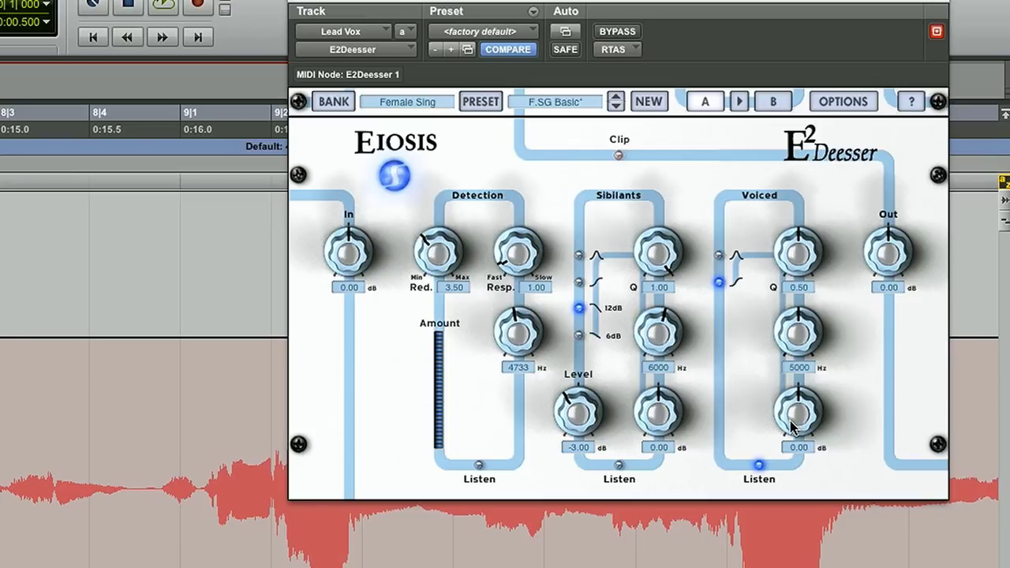
left_click_drag(786, 423, 797, 400)
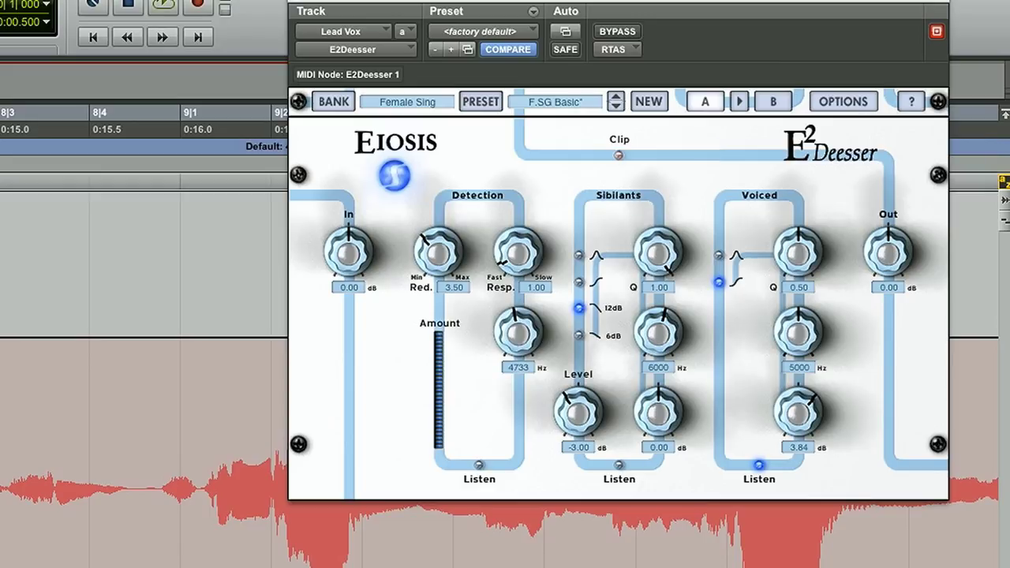
left_click(758, 465)
Step: While soloing the sibilants, switch their filter to a high shelf with 5.40 dB gain and set their level to -10.80 dB
left_click(617, 464)
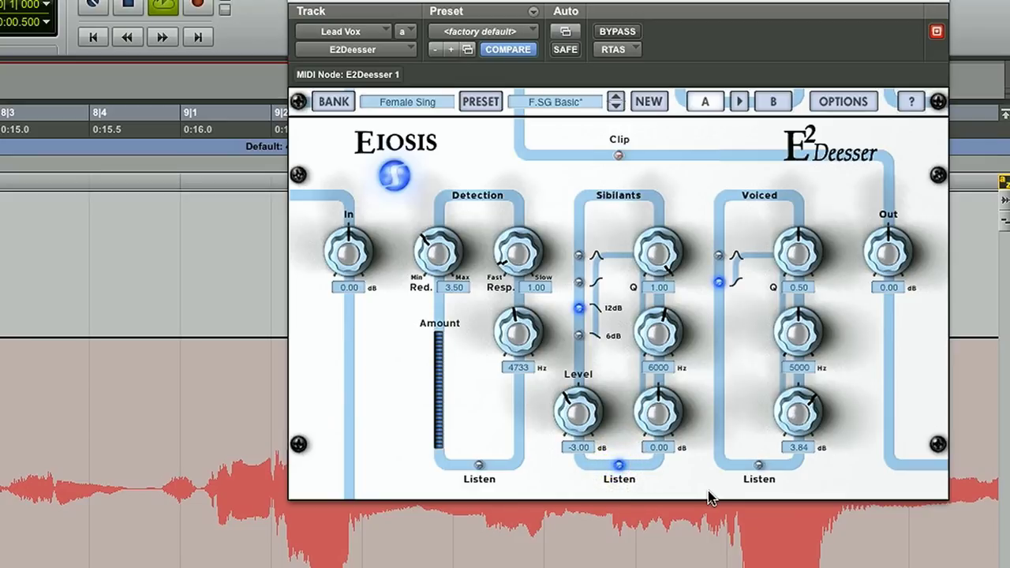
left_click_drag(658, 422, 661, 387)
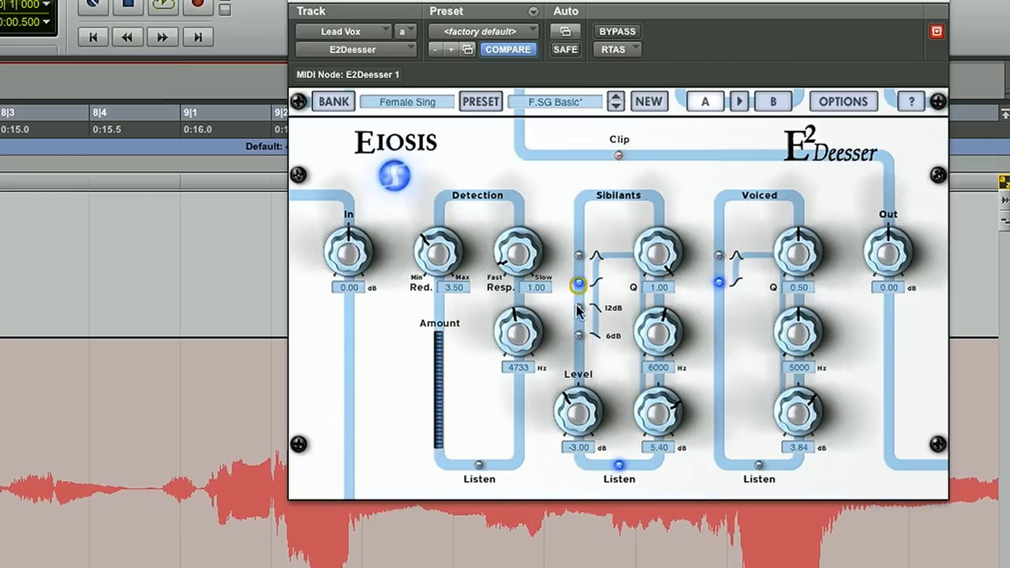
left_click_drag(575, 412, 577, 426)
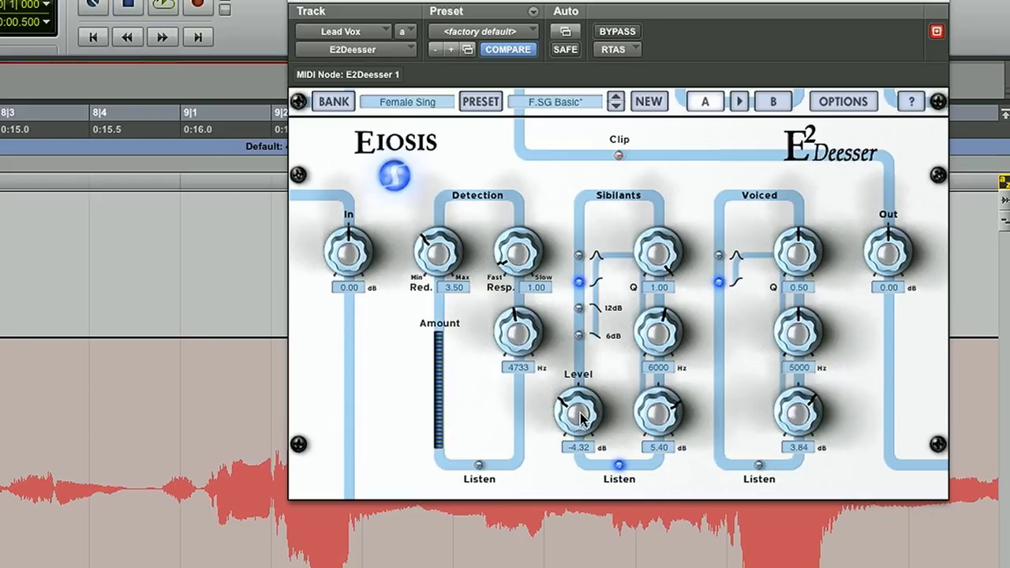
left_click_drag(573, 428, 576, 424)
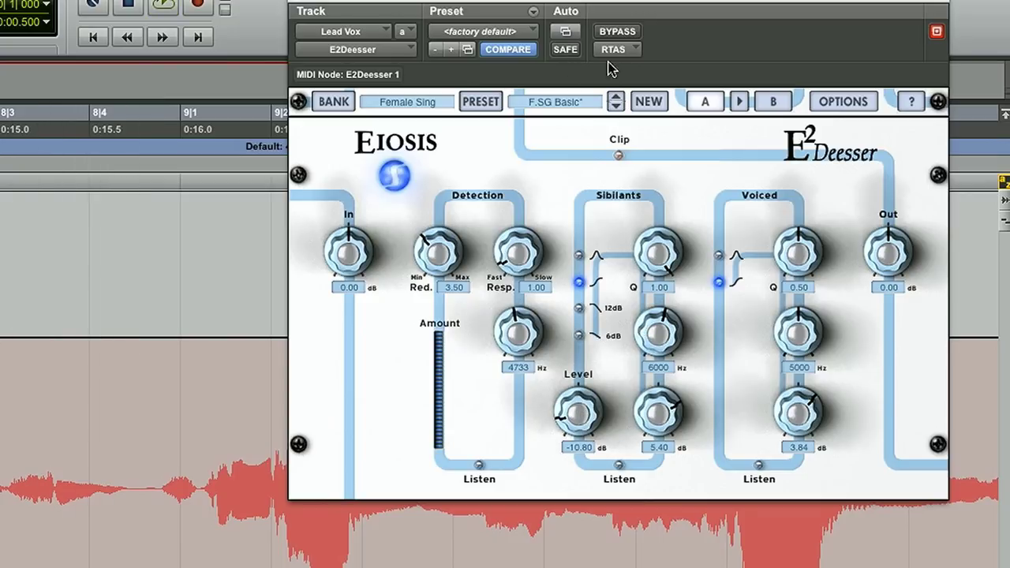
Step: Compare the Lead Vox with the E2Deesser's processing switched off and back on
left_click(391, 178)
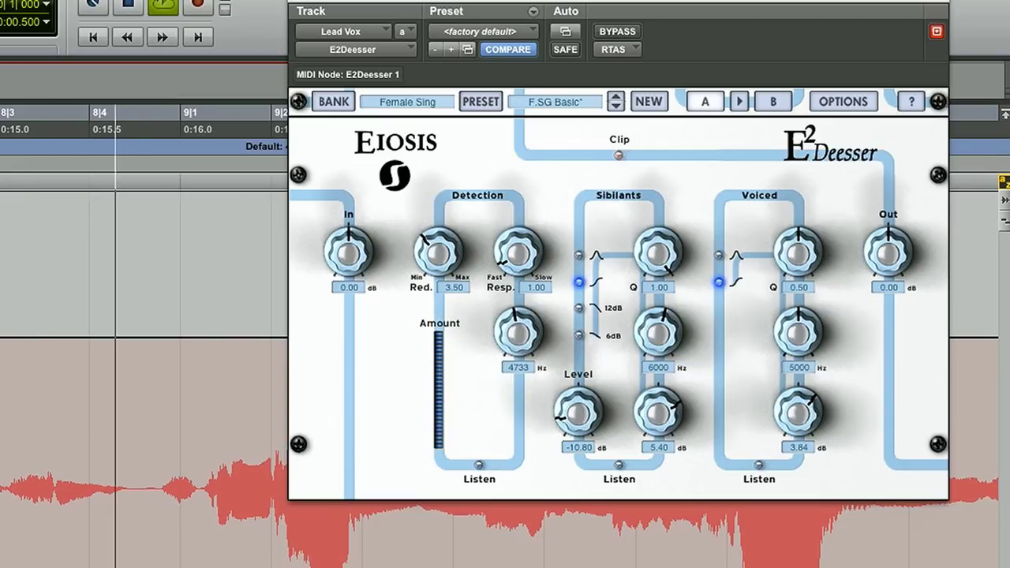
left_click(390, 178)
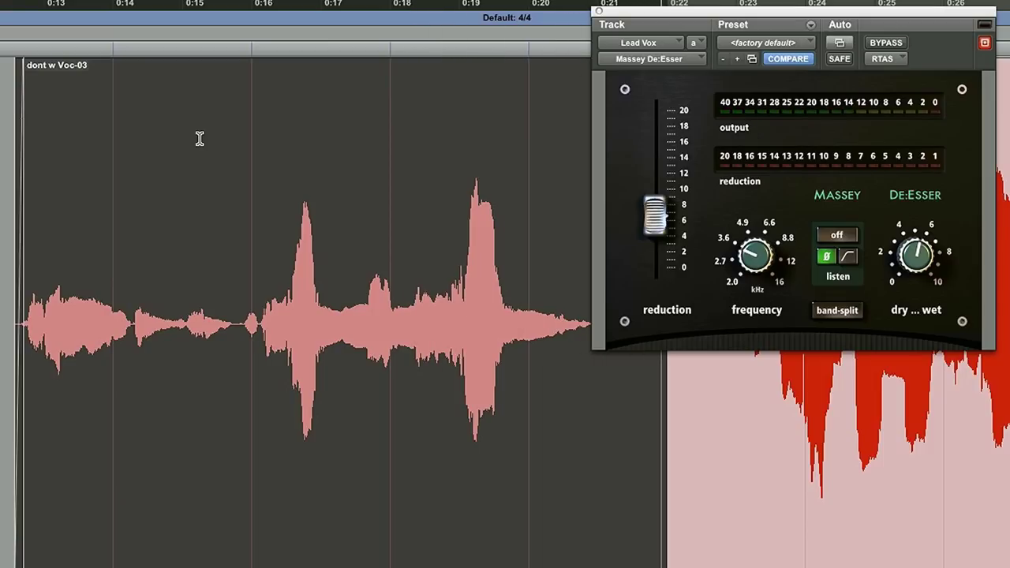
Step: Play the selected Lead Vox passage through the Massey De:Esser, Renaissance DeEsser and Oxford SuprEsser to compare their results
key("space")
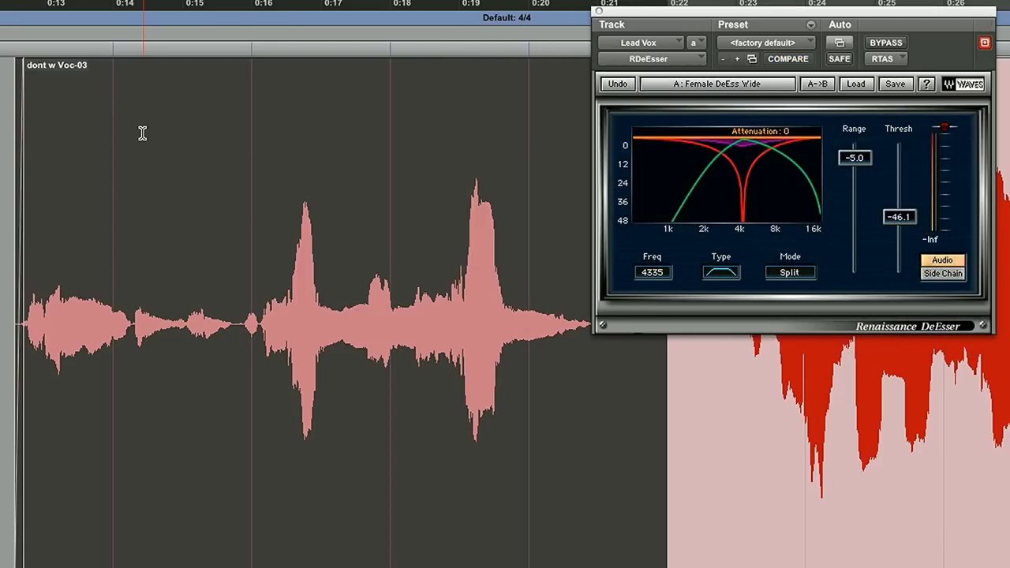
key("space")
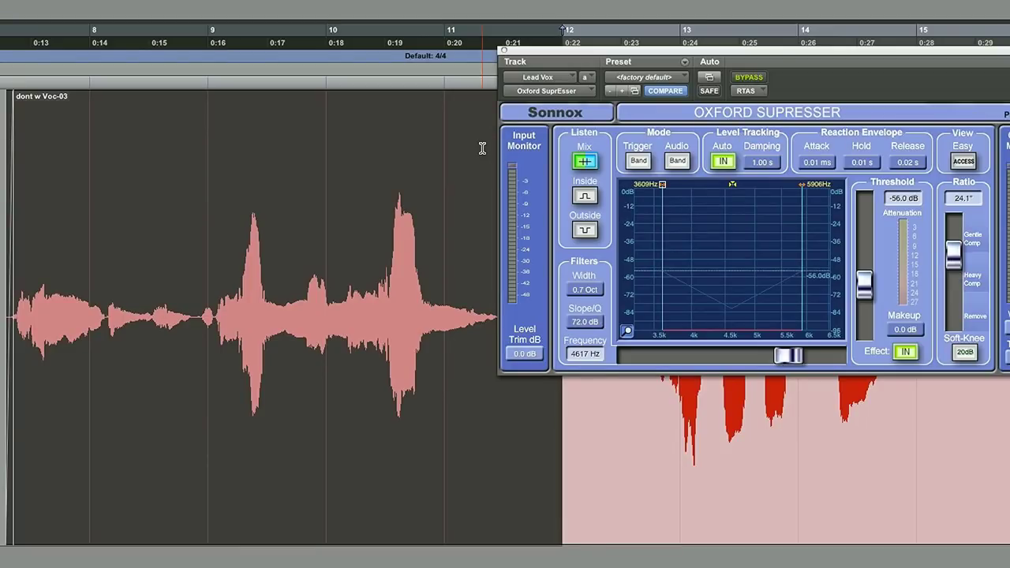
key("space")
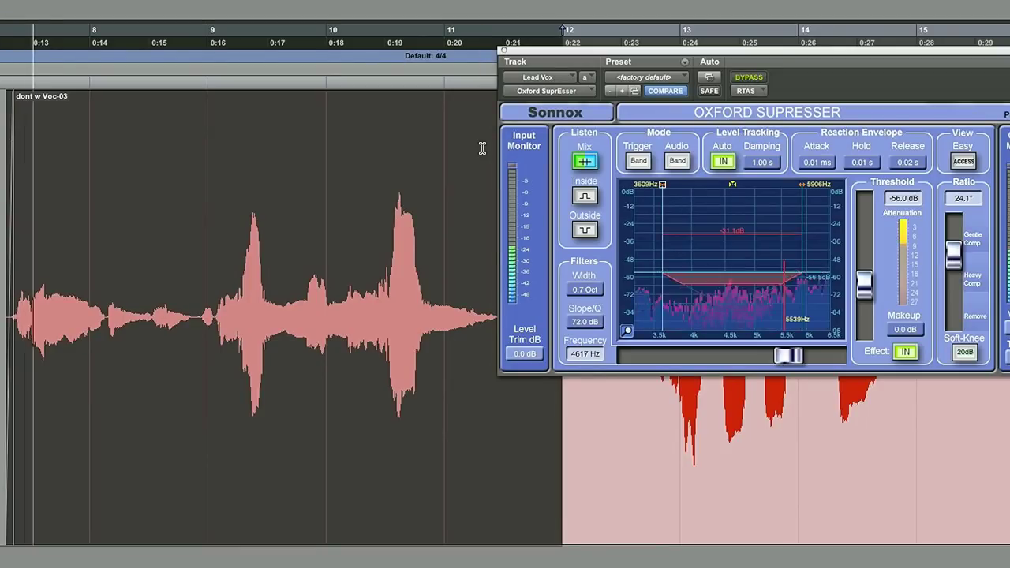